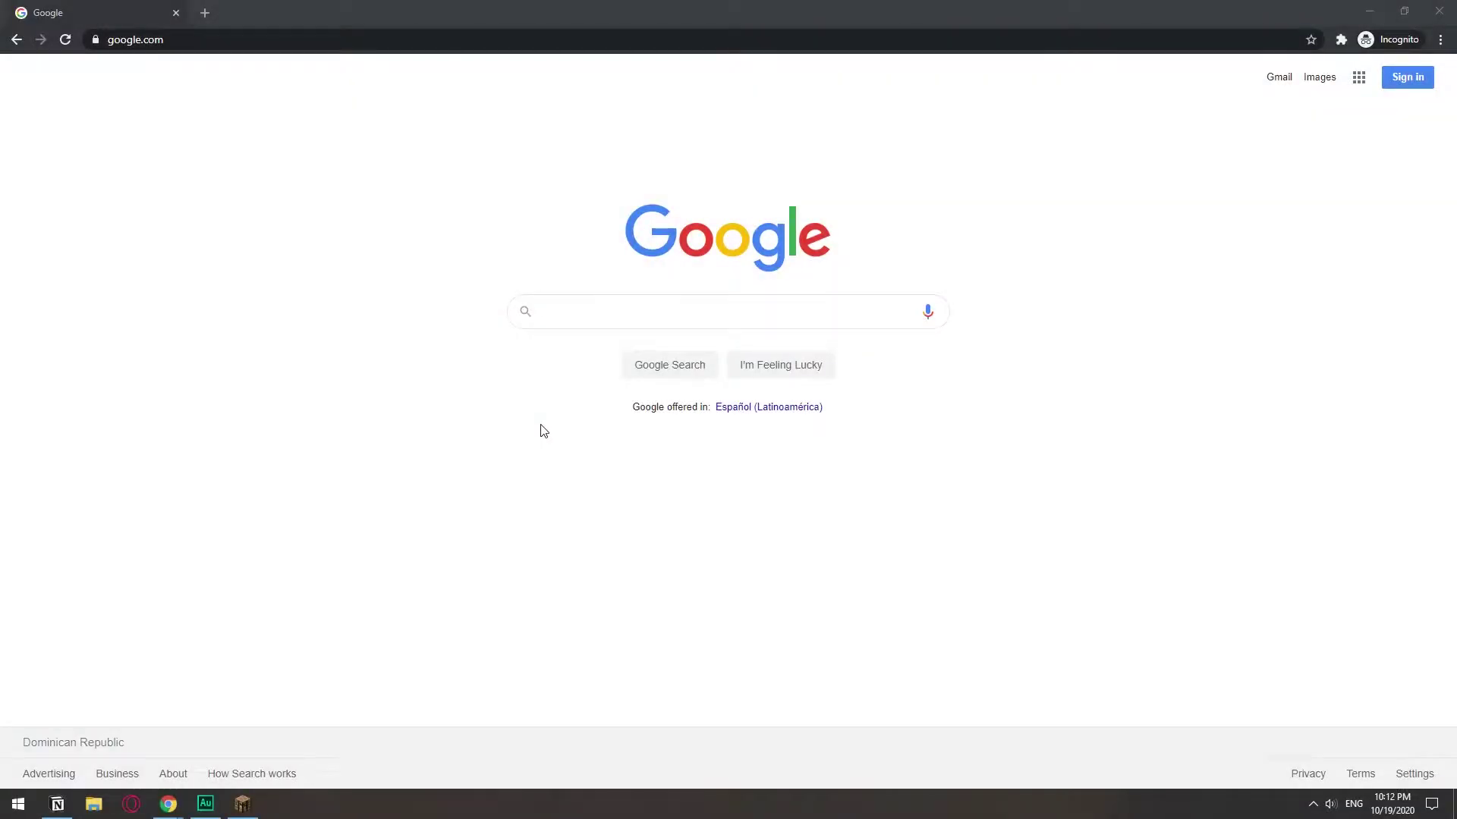
Step: Search Google for "minecraft resource packs" and open CurseForge's Minecraft resource packs page
left_click(600, 303)
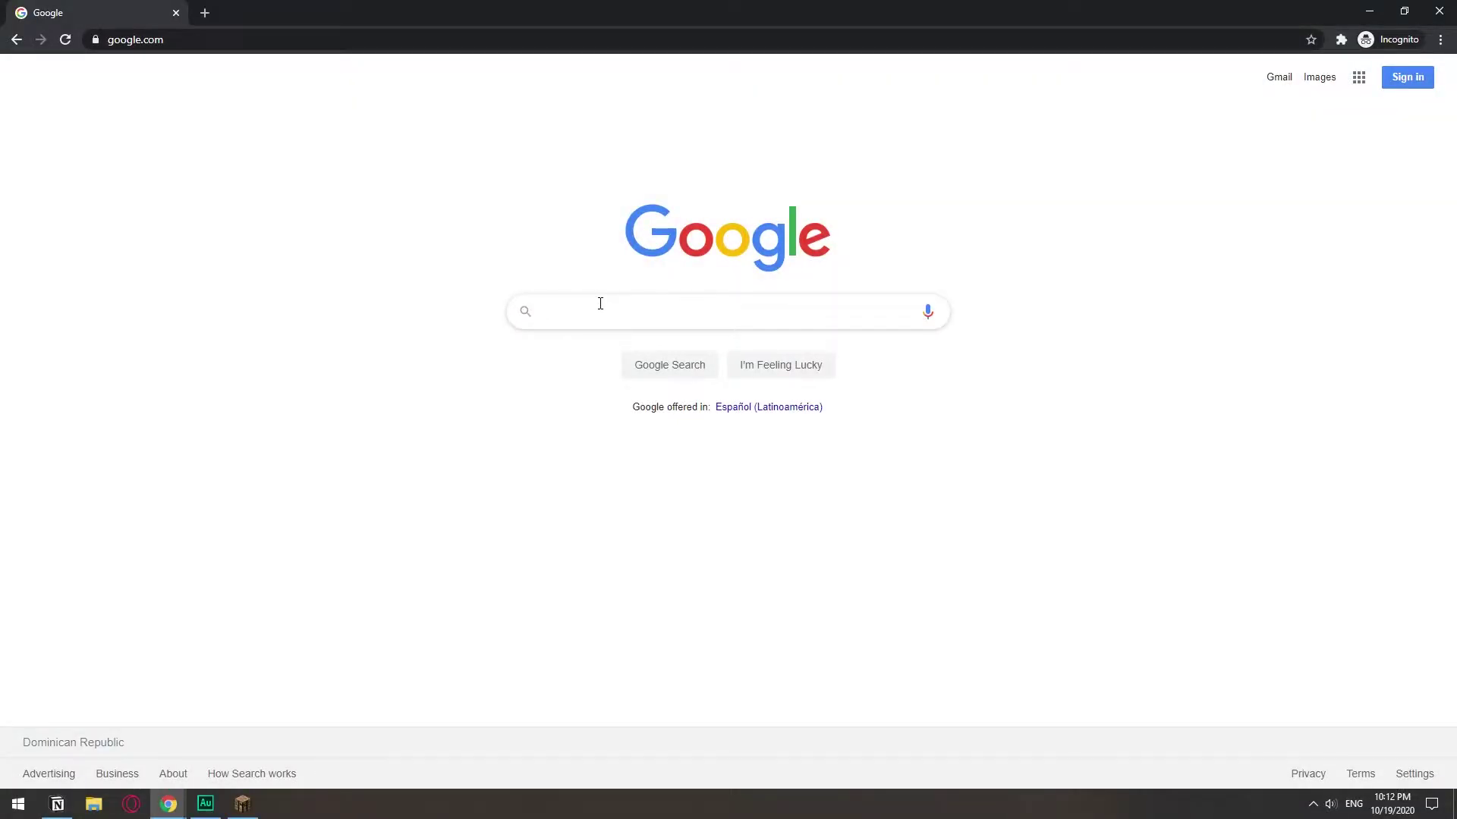
type("minecraft re")
key("Down")
key("Down")
key("Return")
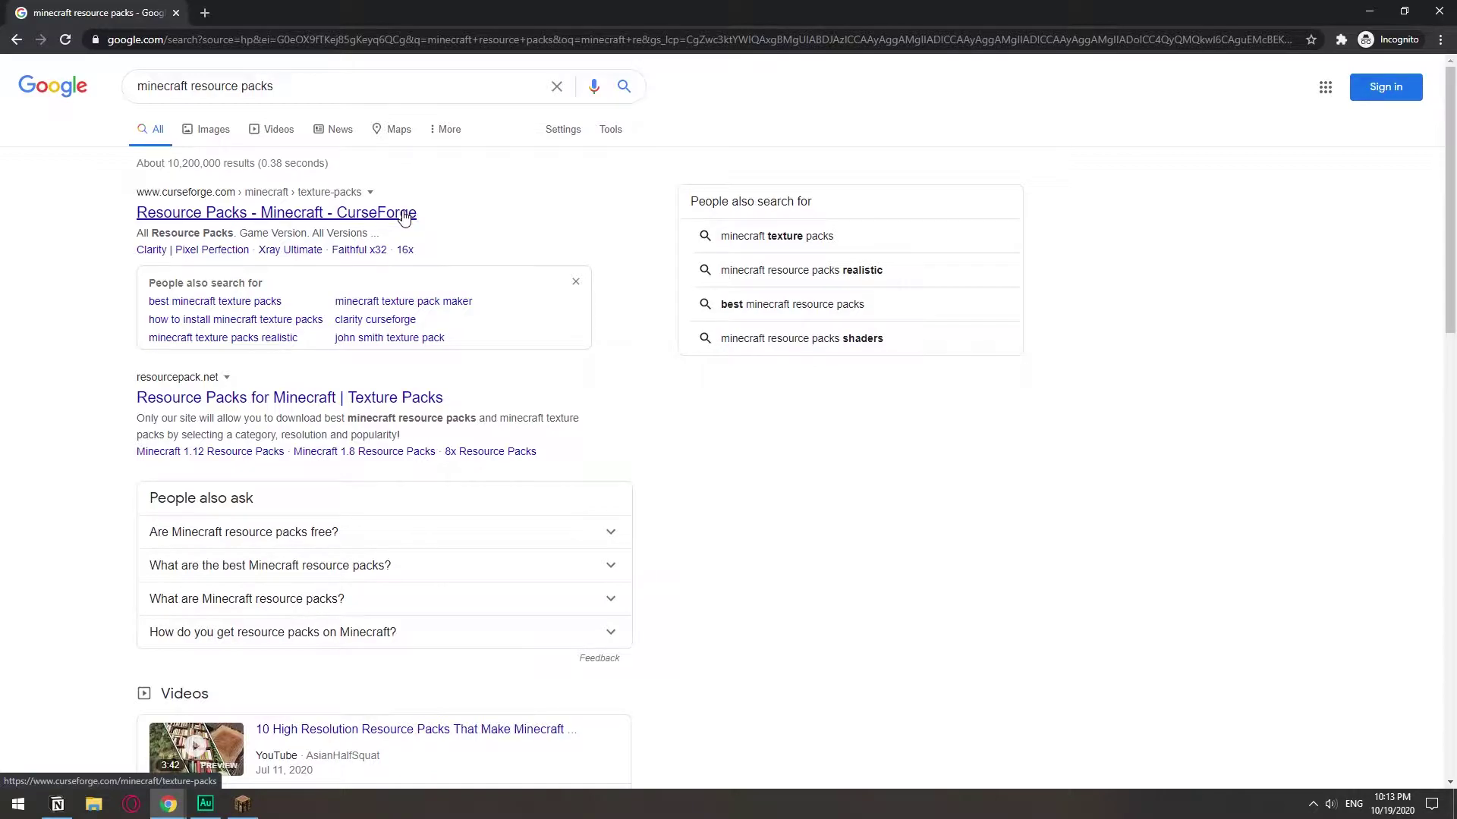
left_click(404, 214)
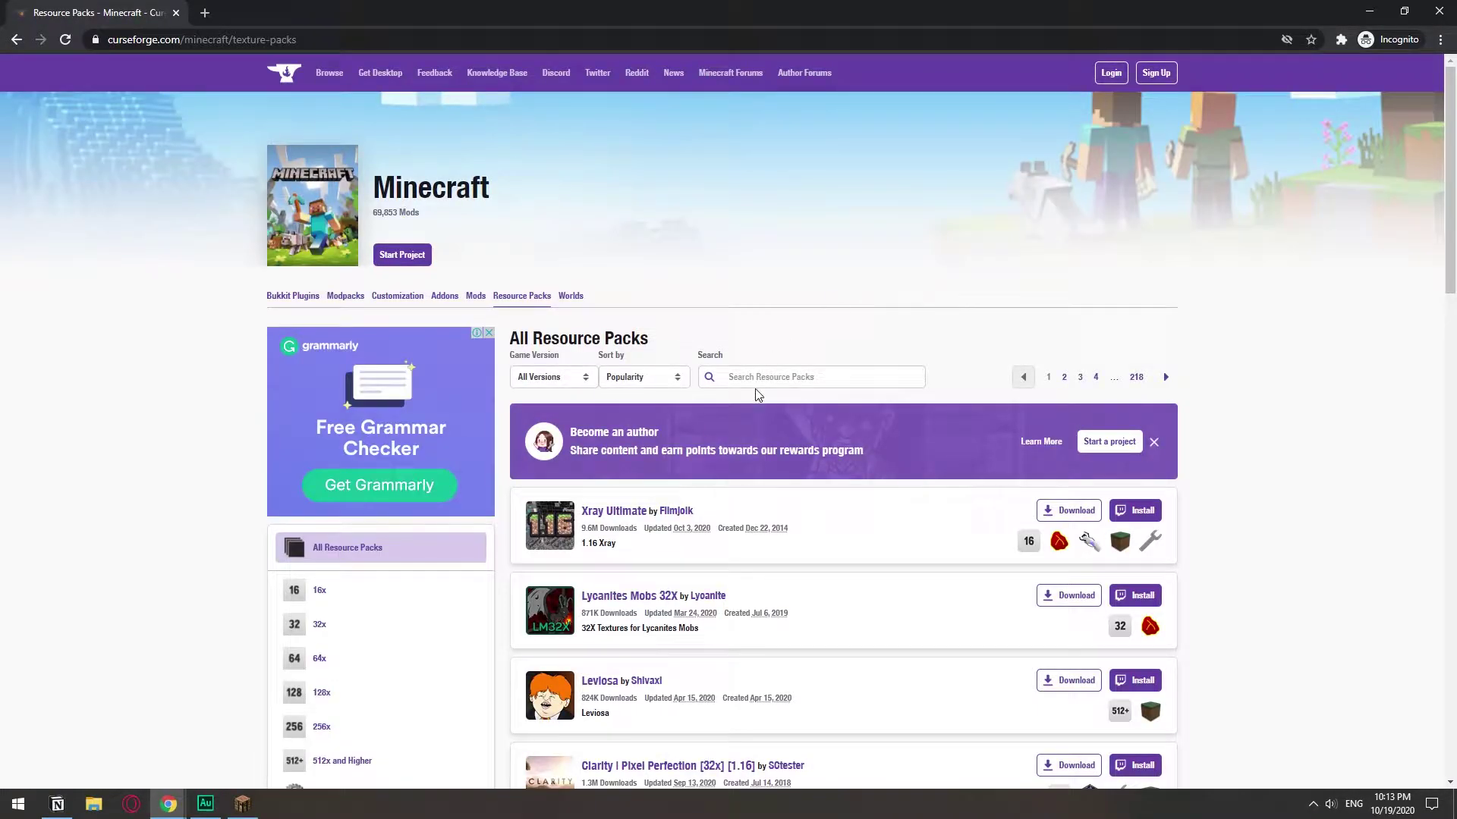
Step: Browse the list of resource packs and examine the Xray Ultimate pack's description page
scroll(946, 455, "down", 4)
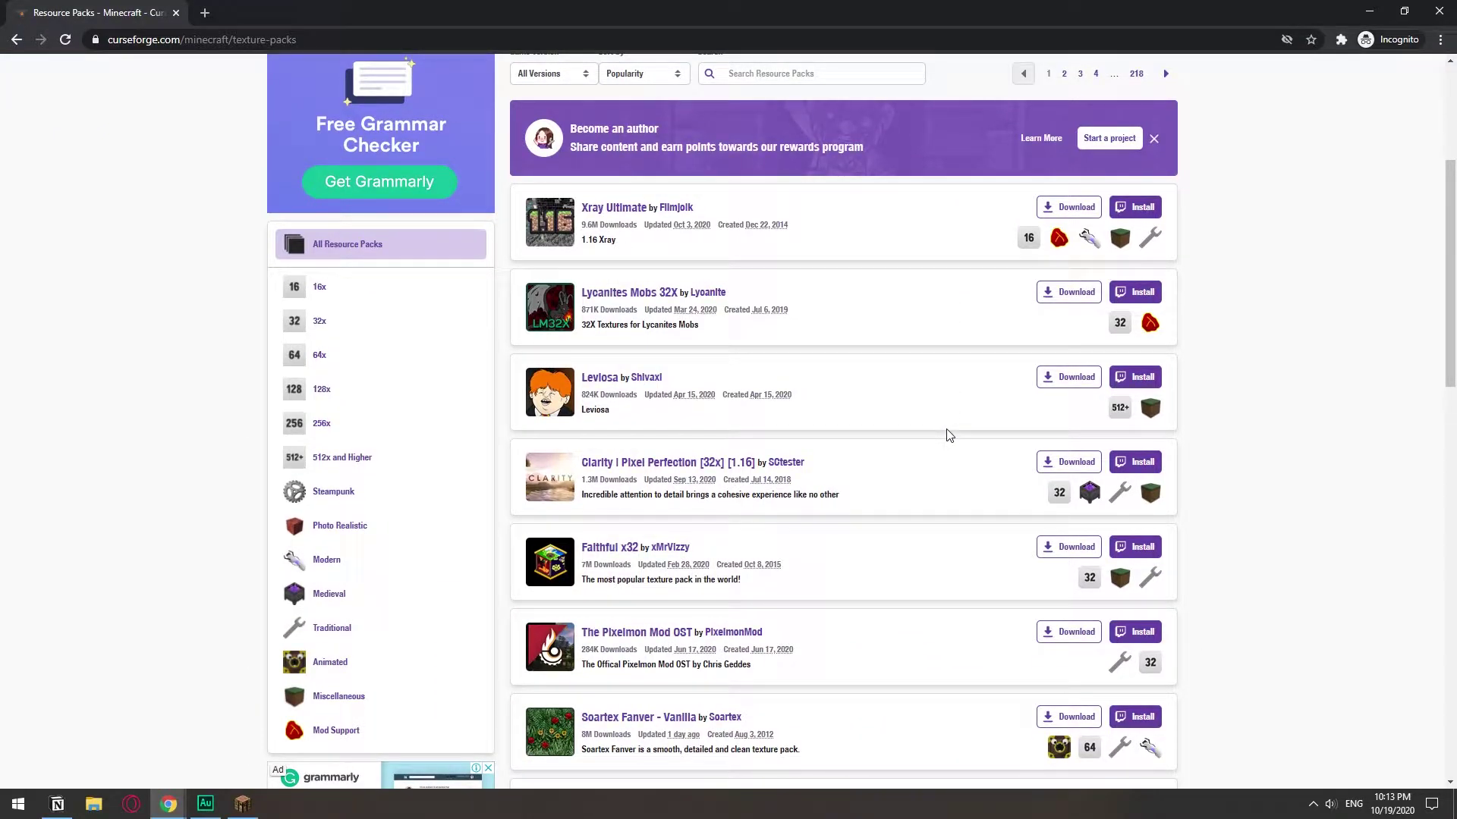
left_click(644, 220)
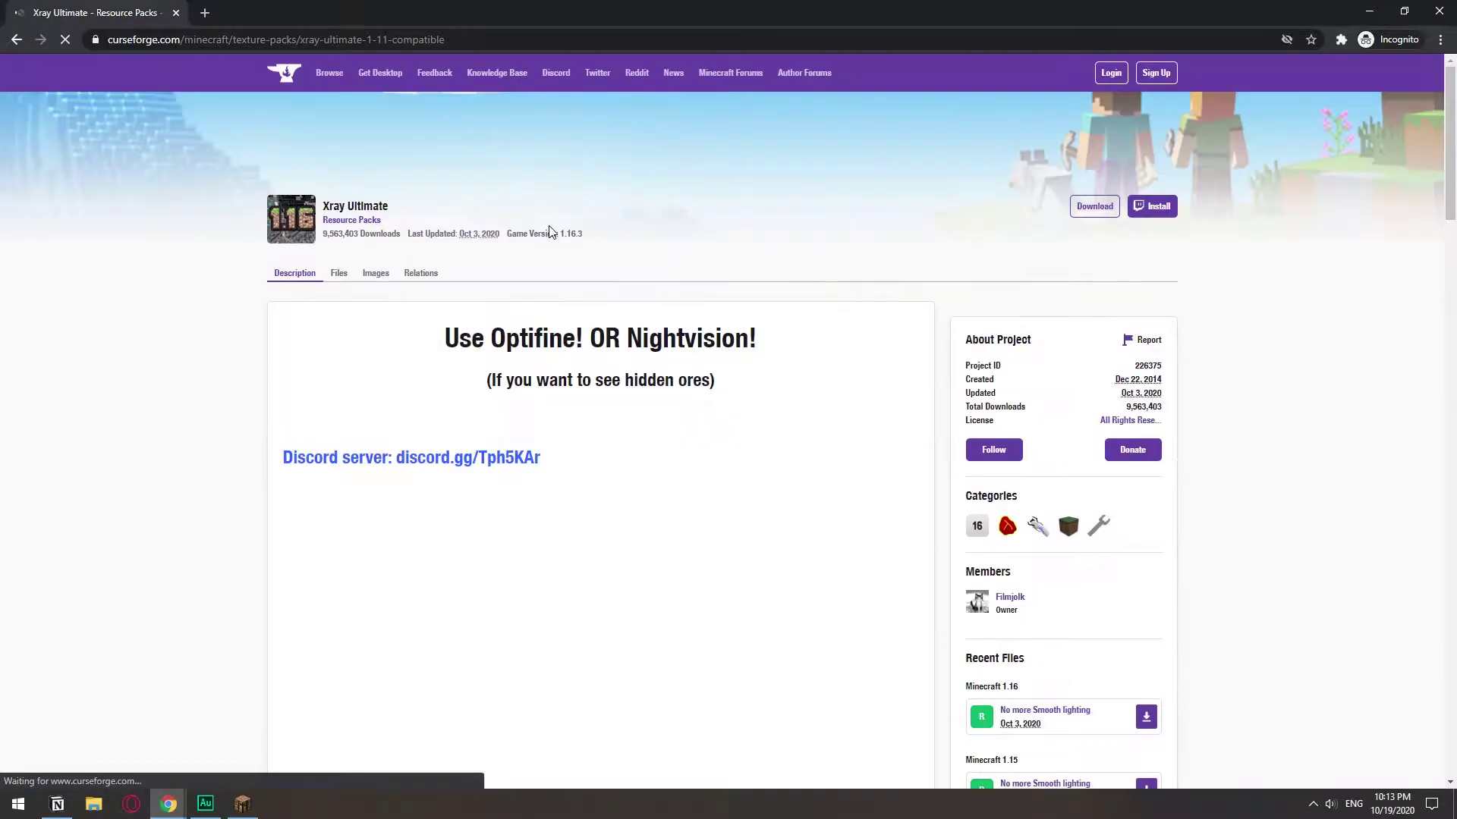
scroll(544, 323, "down", 4)
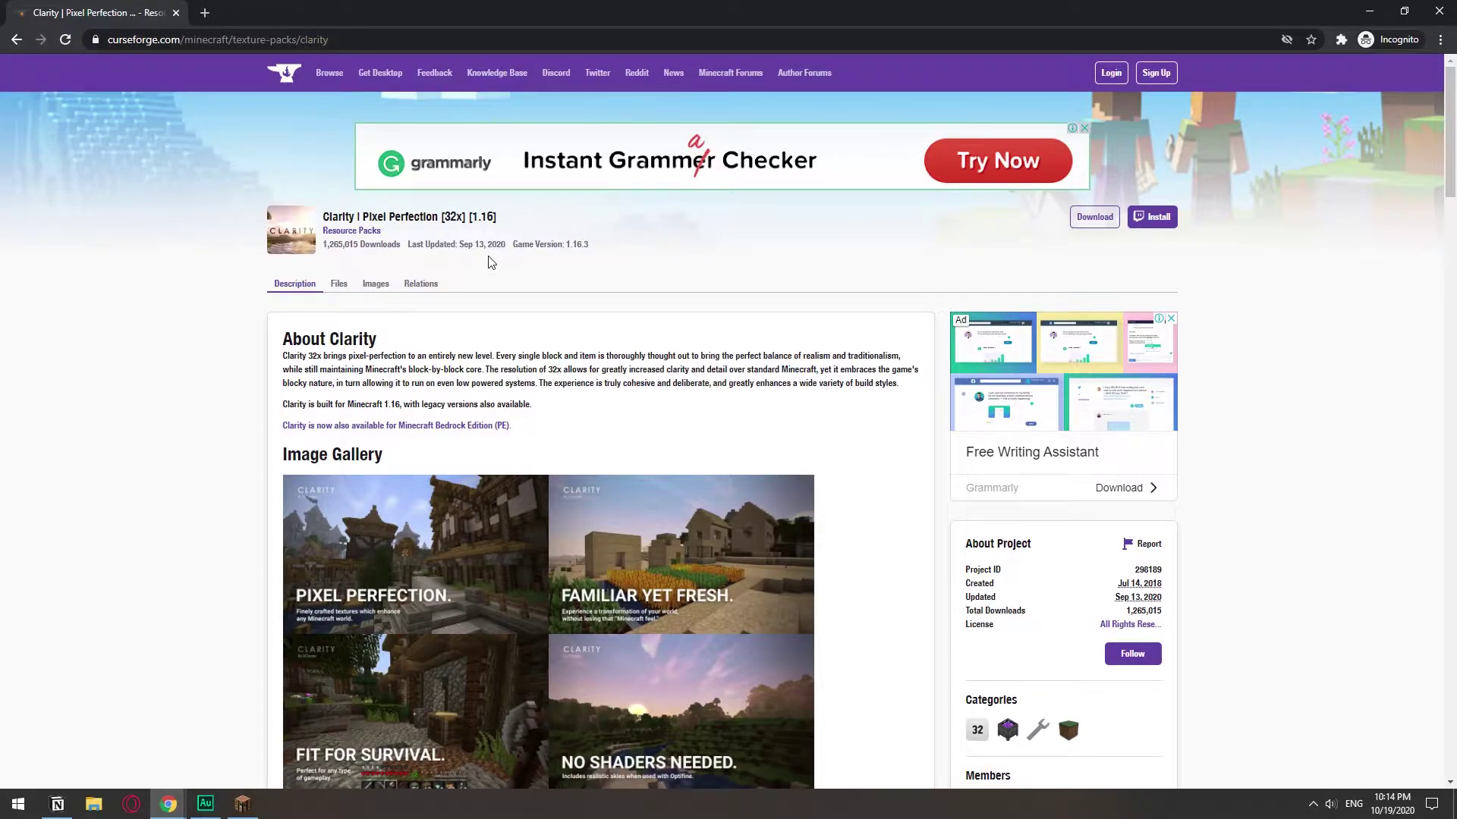
Step: Download the Clarity | Pixel Perfection [32x] [1.16] resource pack and show the downloaded zip in its folder
left_click(1094, 220)
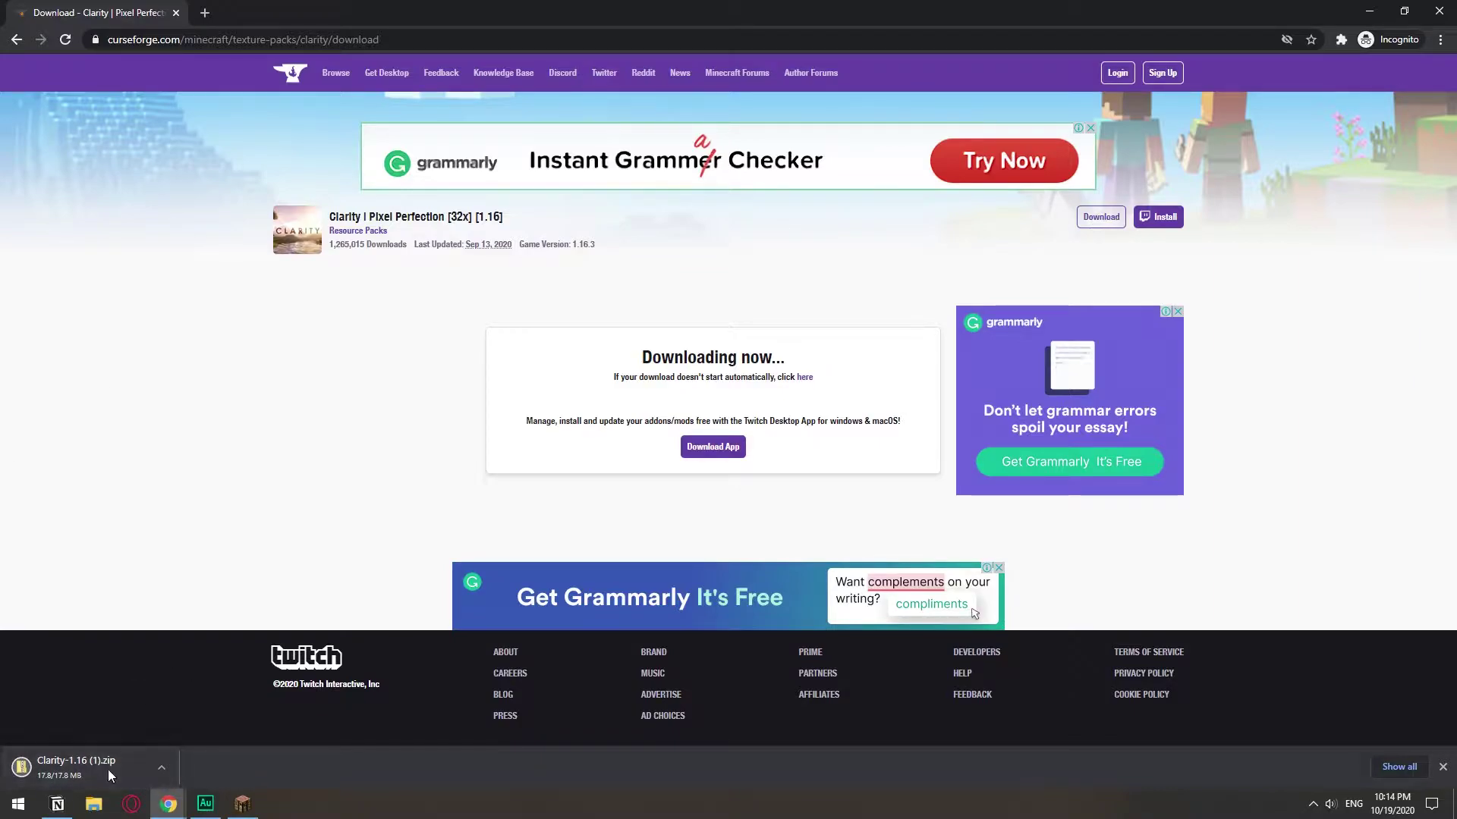
left_click(157, 775)
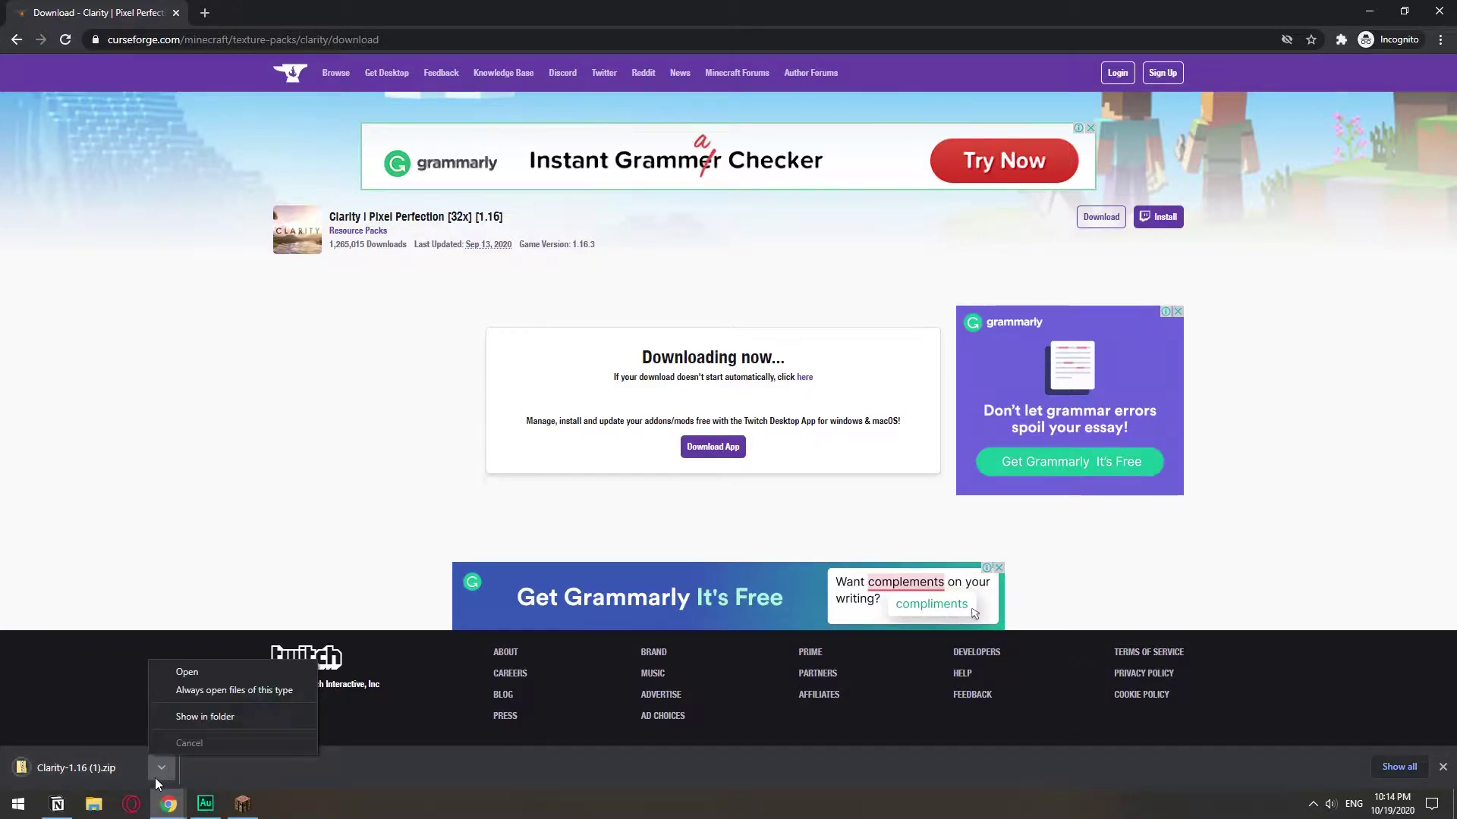
left_click(217, 717)
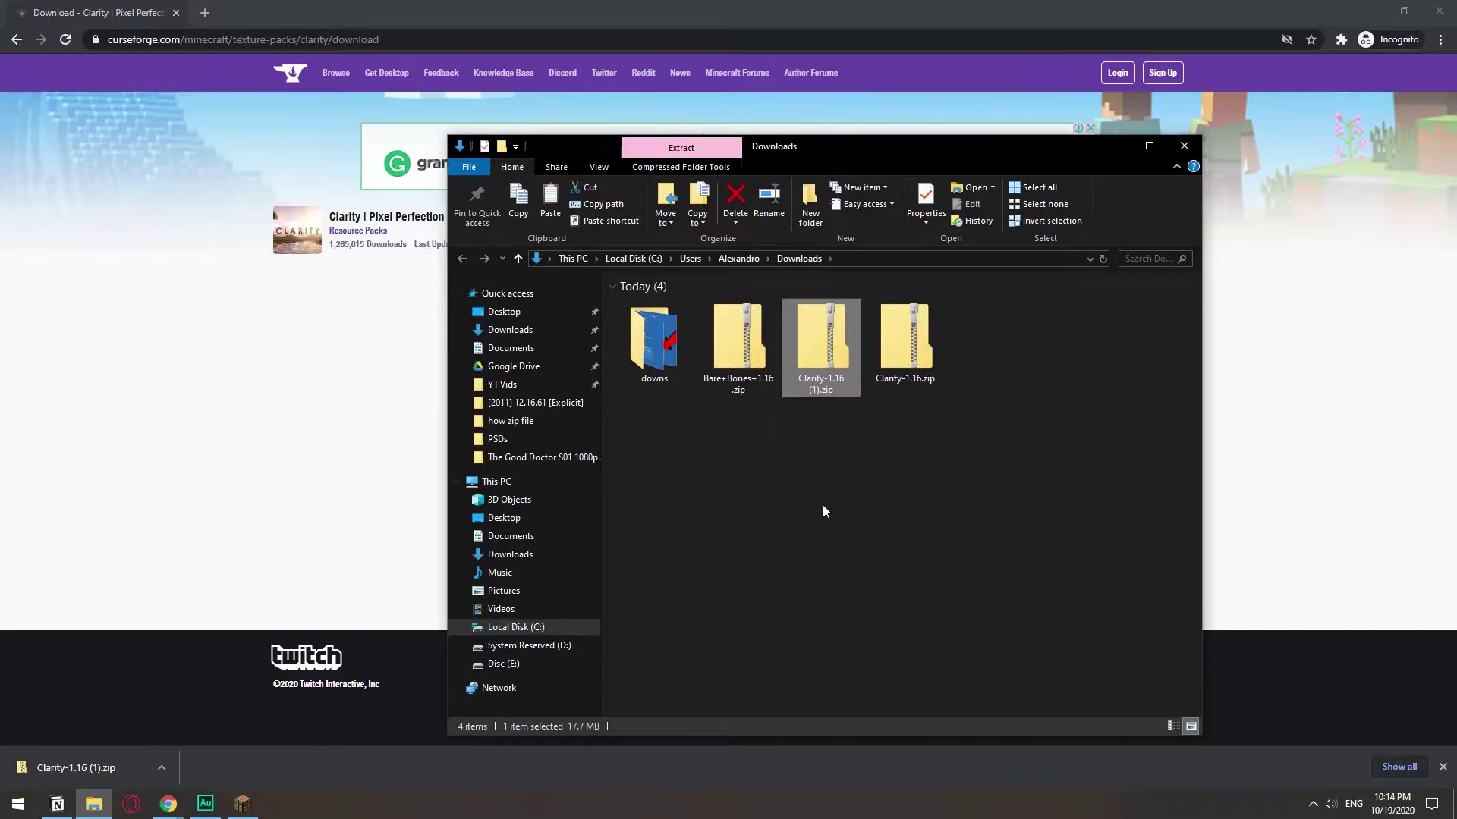
Step: Copy the downloaded Clarity-1.16 (1).zip file from the Downloads folder
left_click(830, 345)
right_click(831, 345)
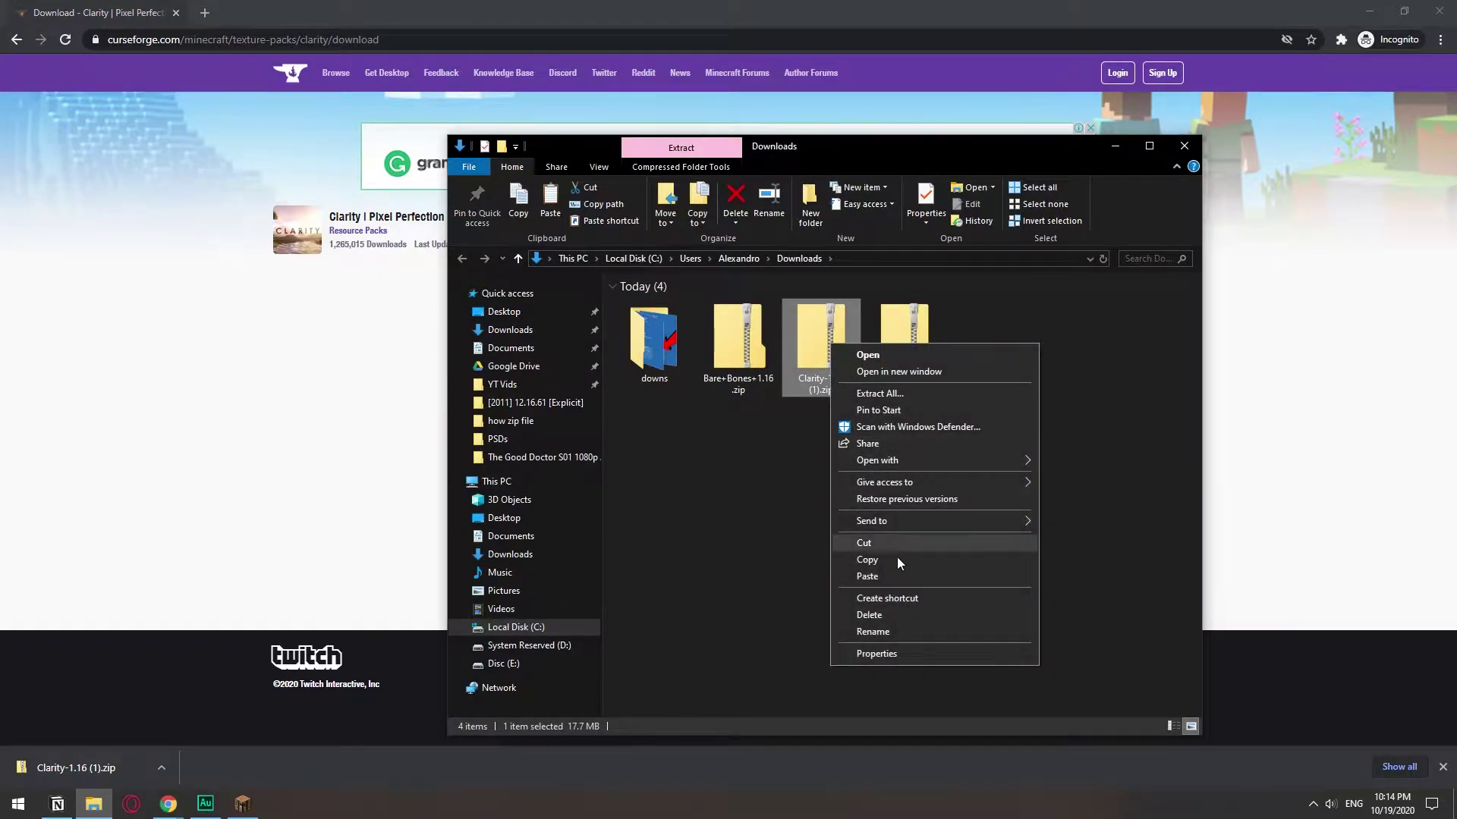
left_click(868, 560)
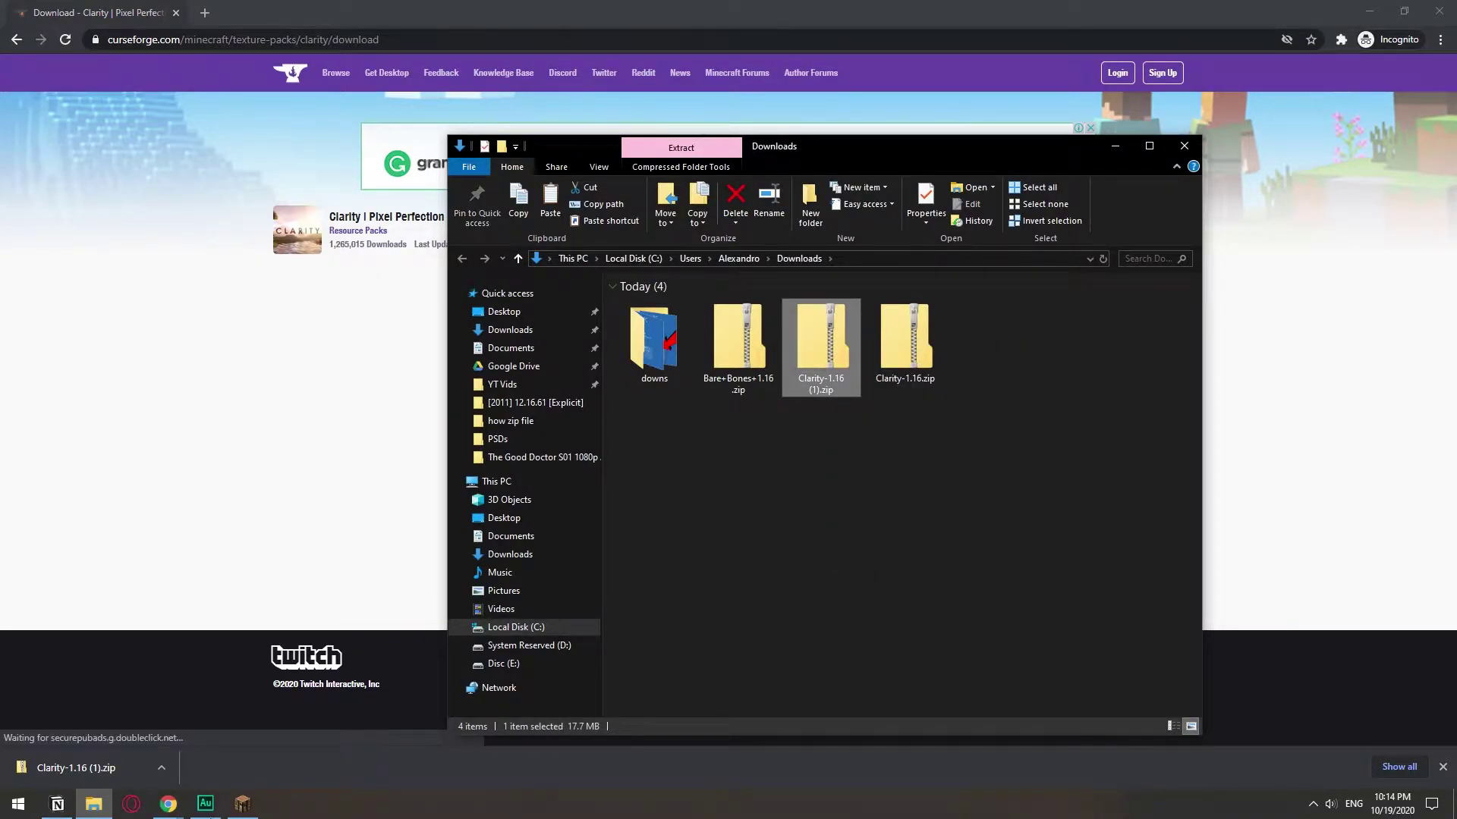
Step: Switch to Minecraft and open the resource pack selection in the game's options
left_click(256, 807)
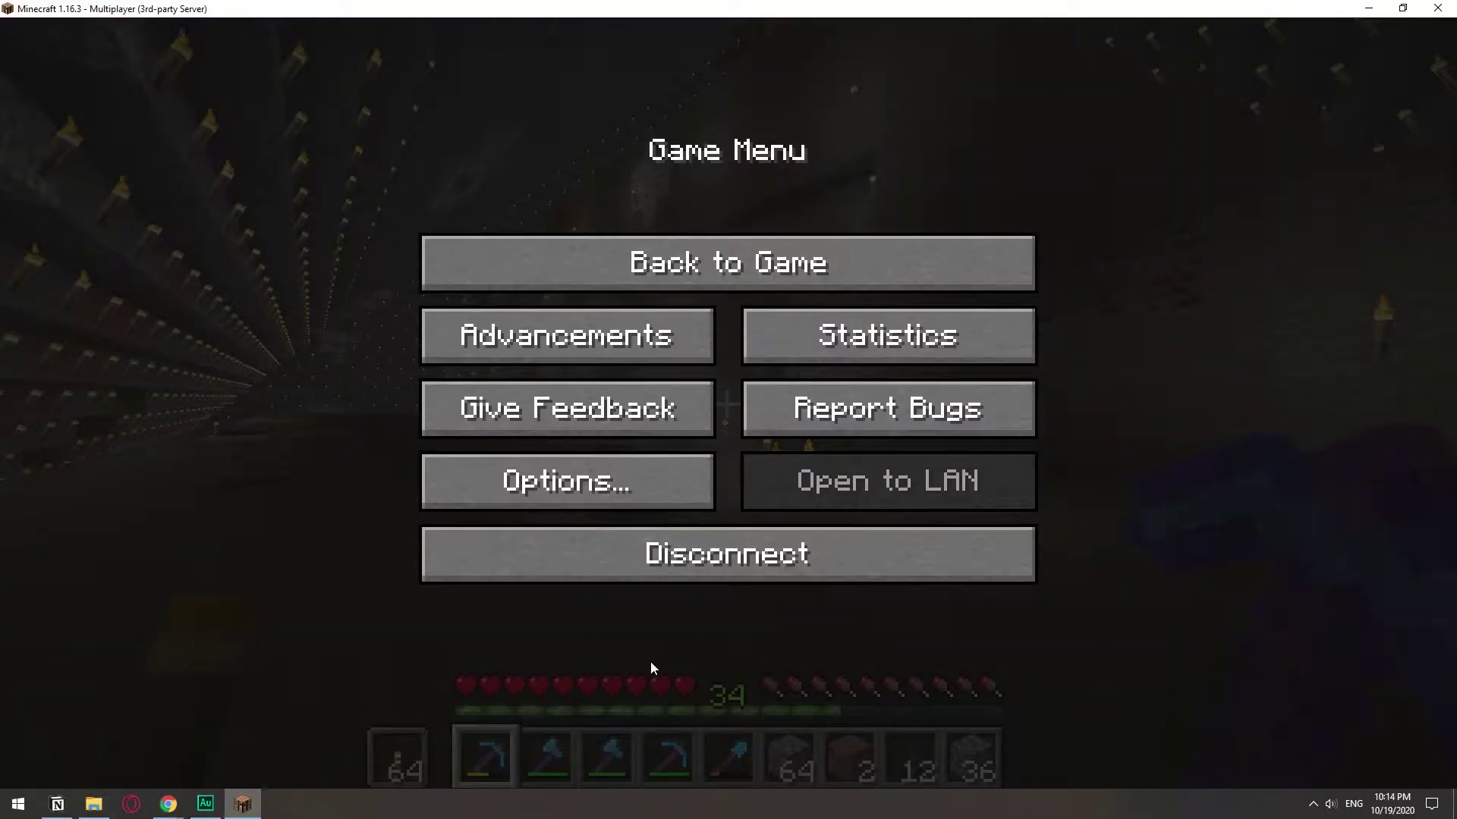
left_click(849, 260)
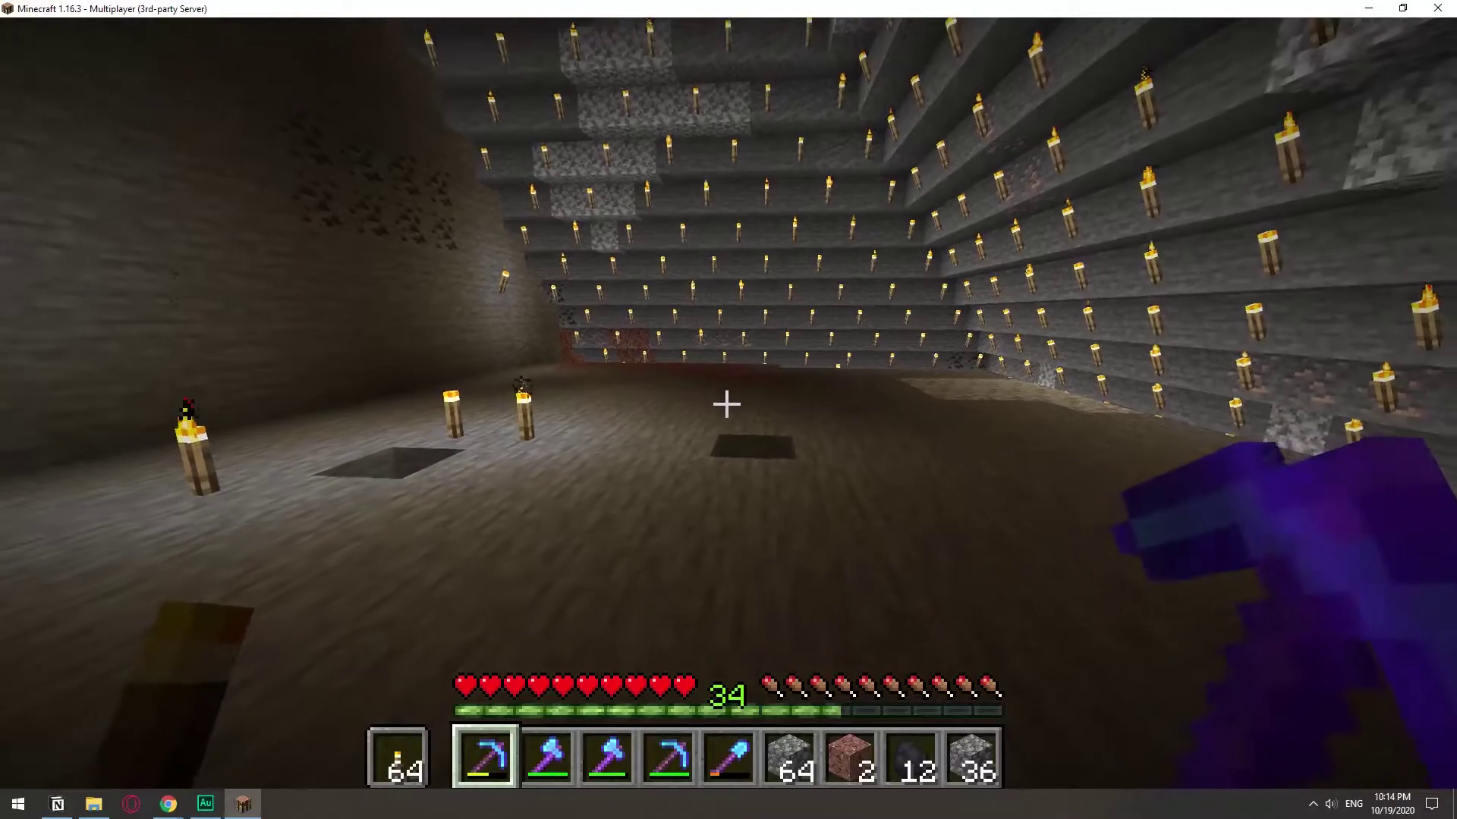
key("Escape")
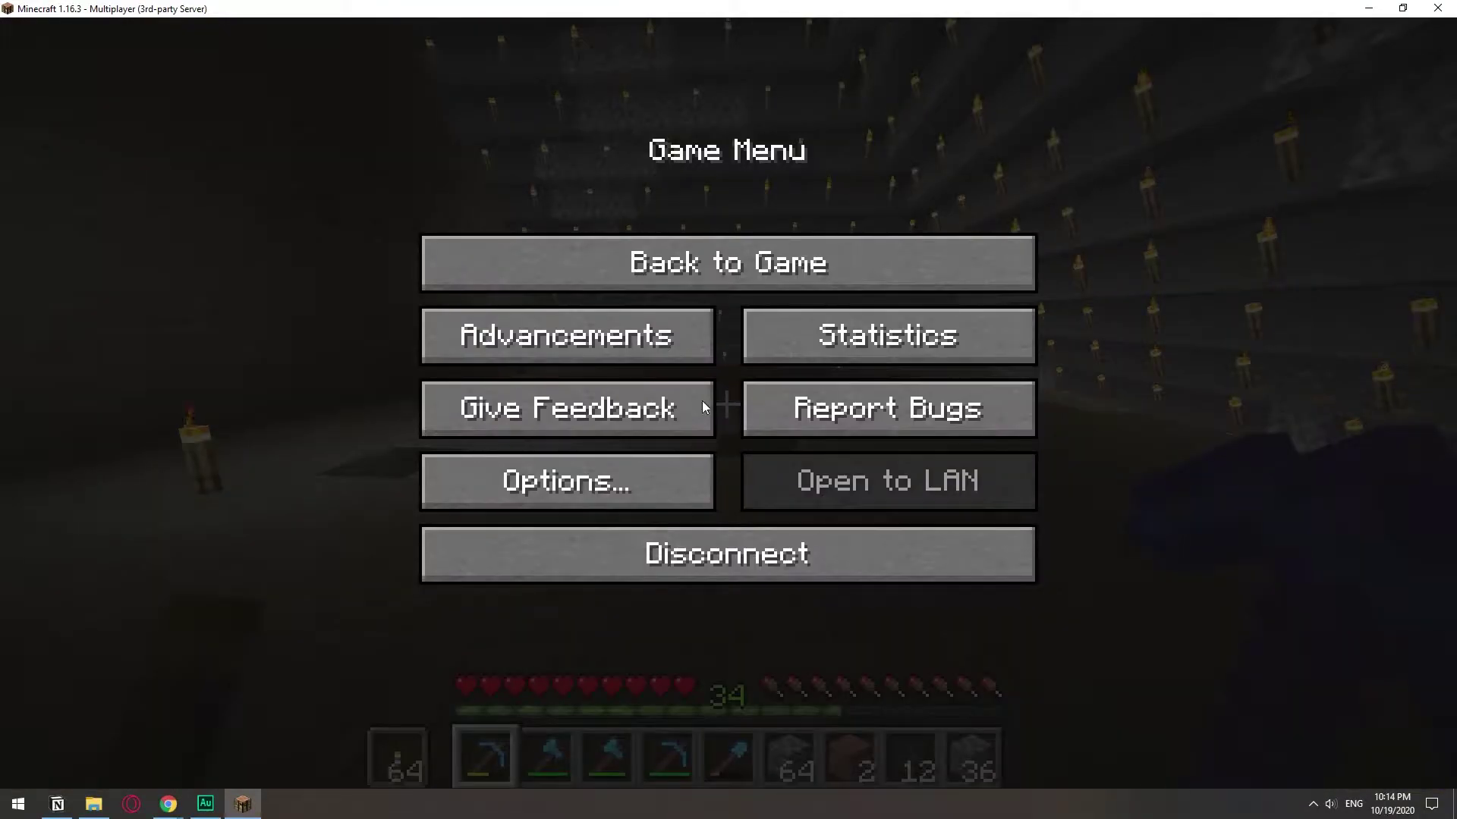
left_click(525, 489)
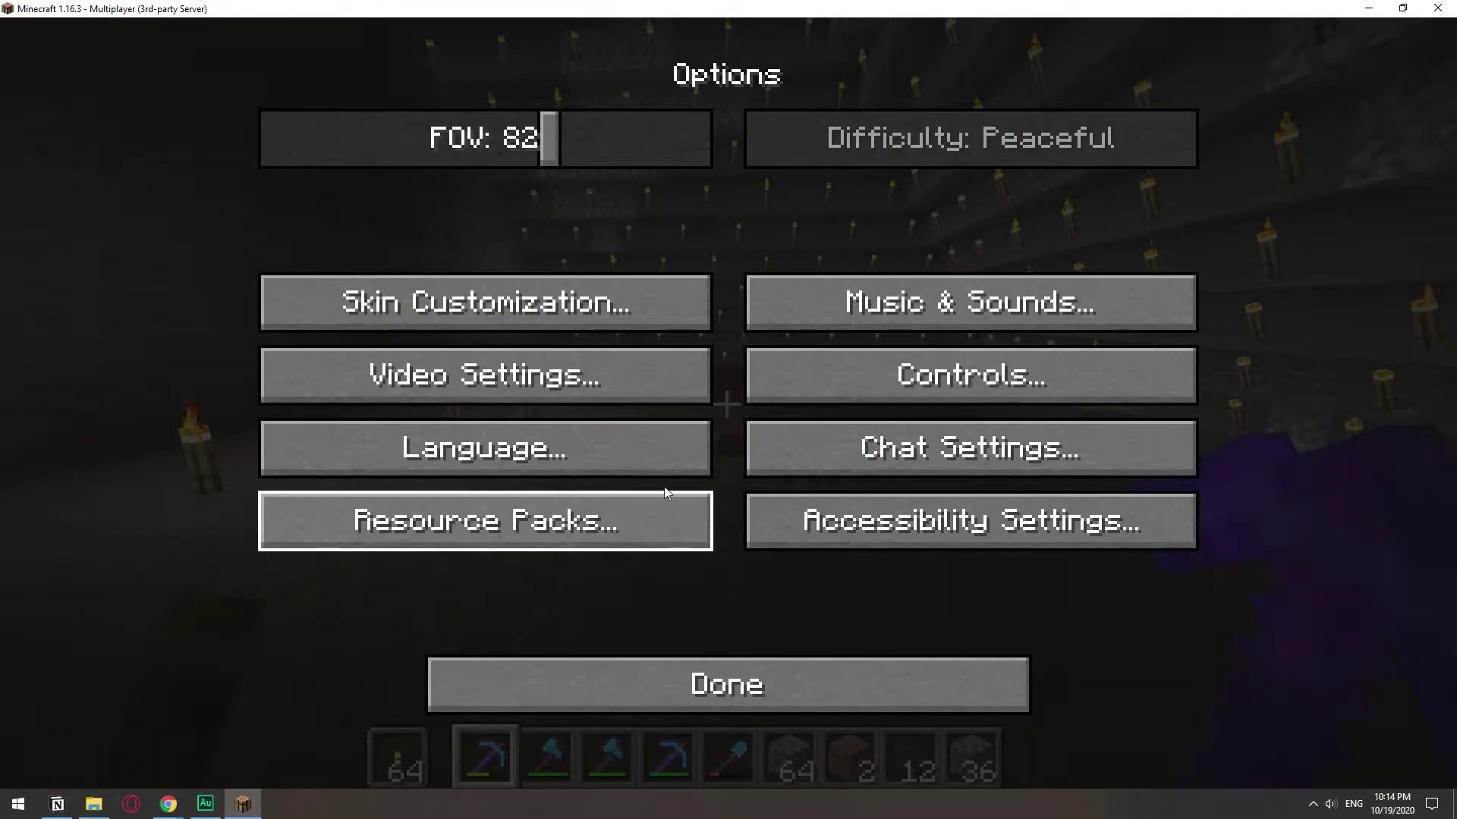
left_click(488, 524)
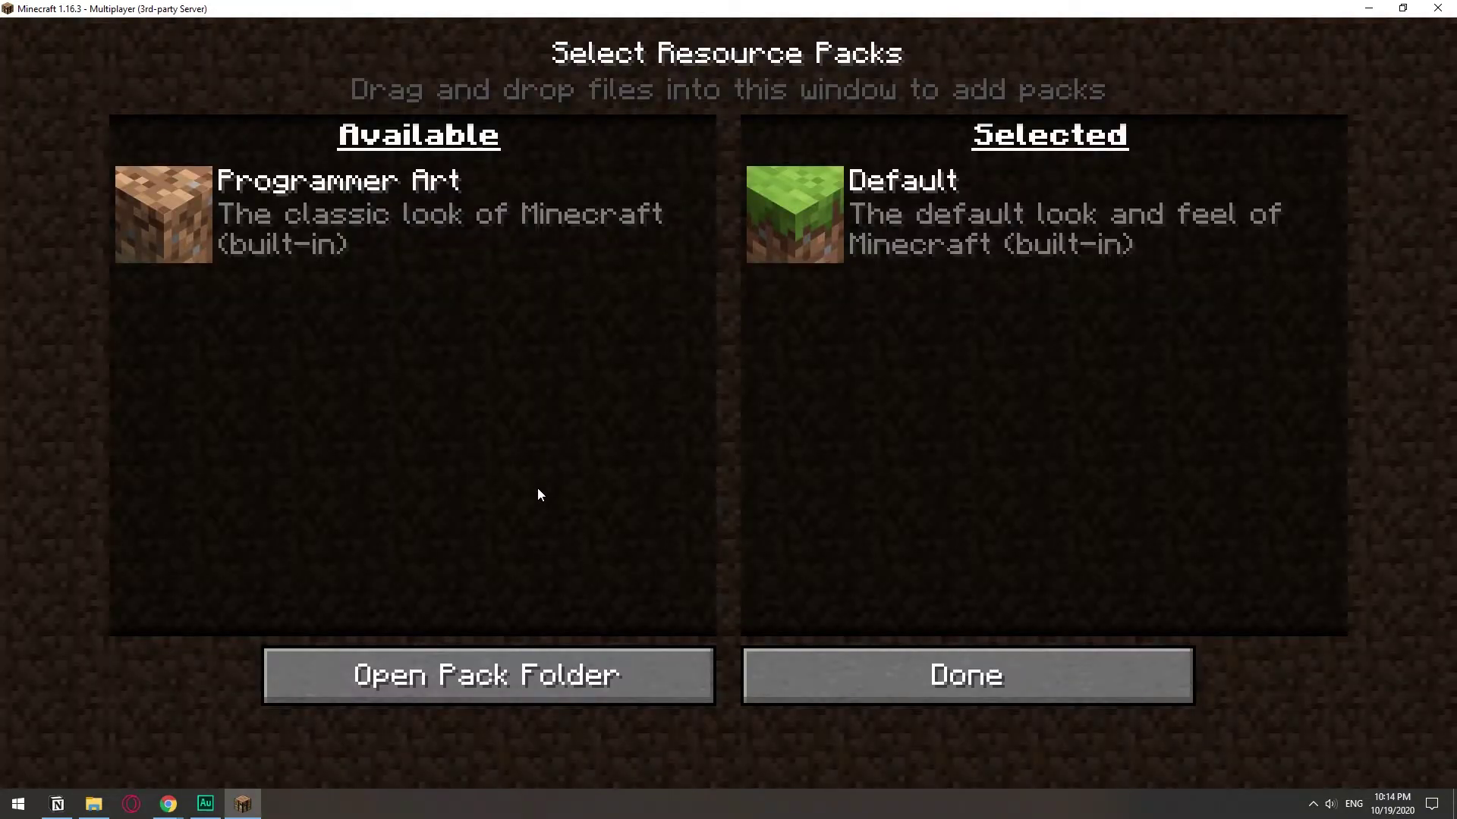
Step: Open Minecraft's resourcepacks folder and paste the copied Clarity-1.16 (1).zip file into it
left_click(649, 685)
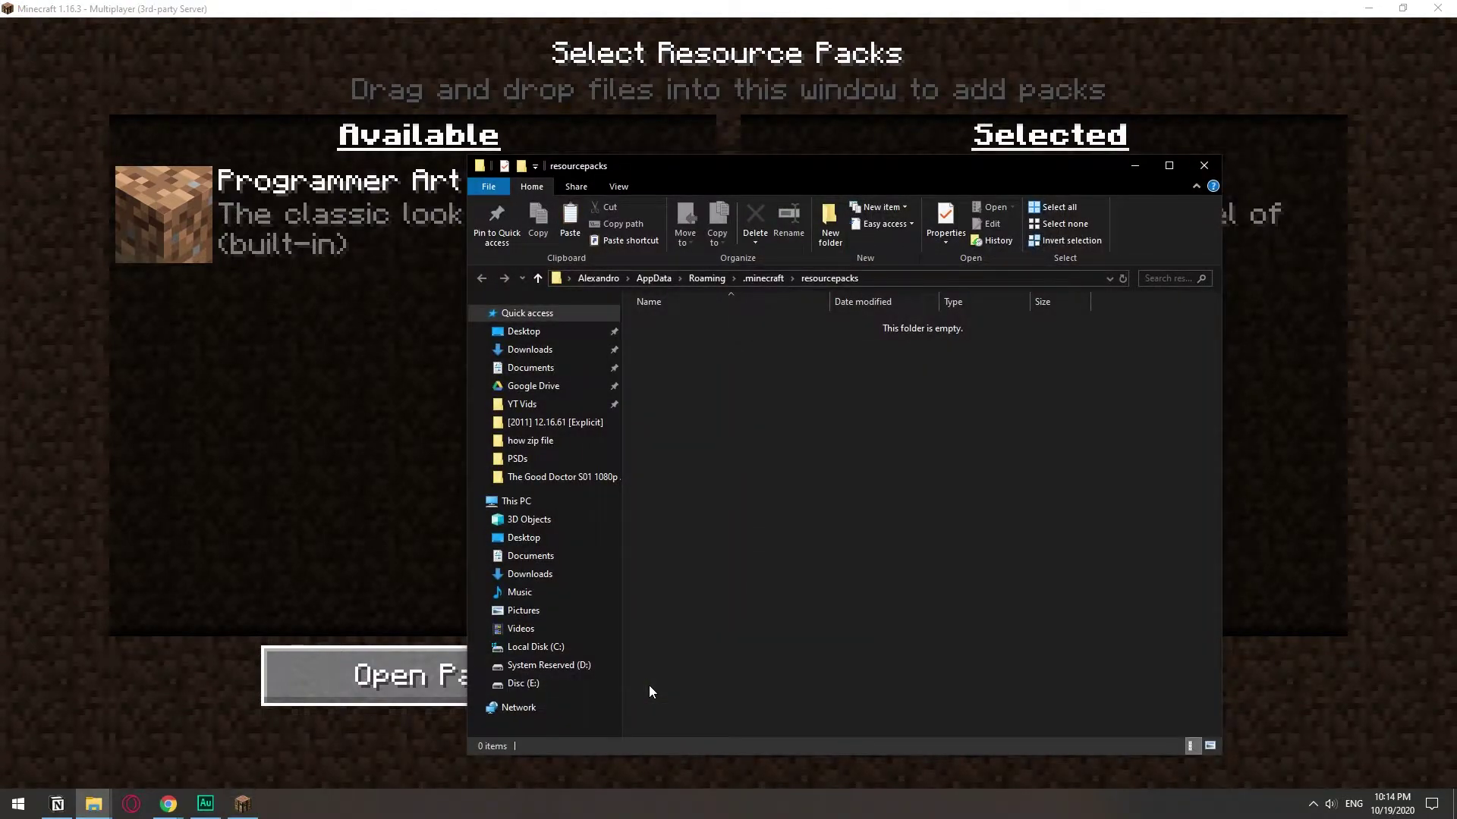
right_click(809, 367)
left_click(865, 492)
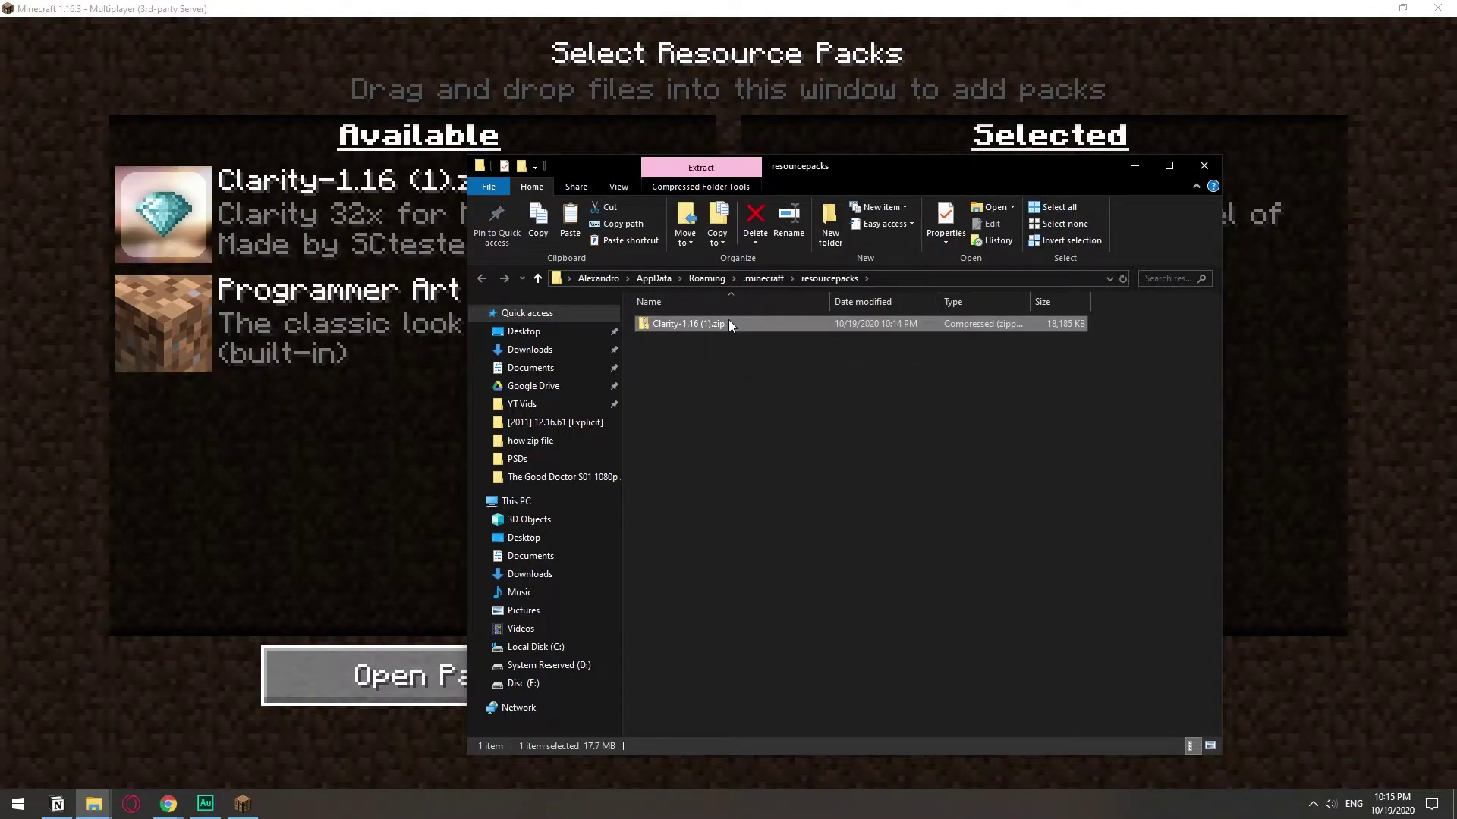
Step: Add the Clarity-1.16 (1).zip pack to the selected resource packs, apply it and return to the game
mouse_move(273, 196)
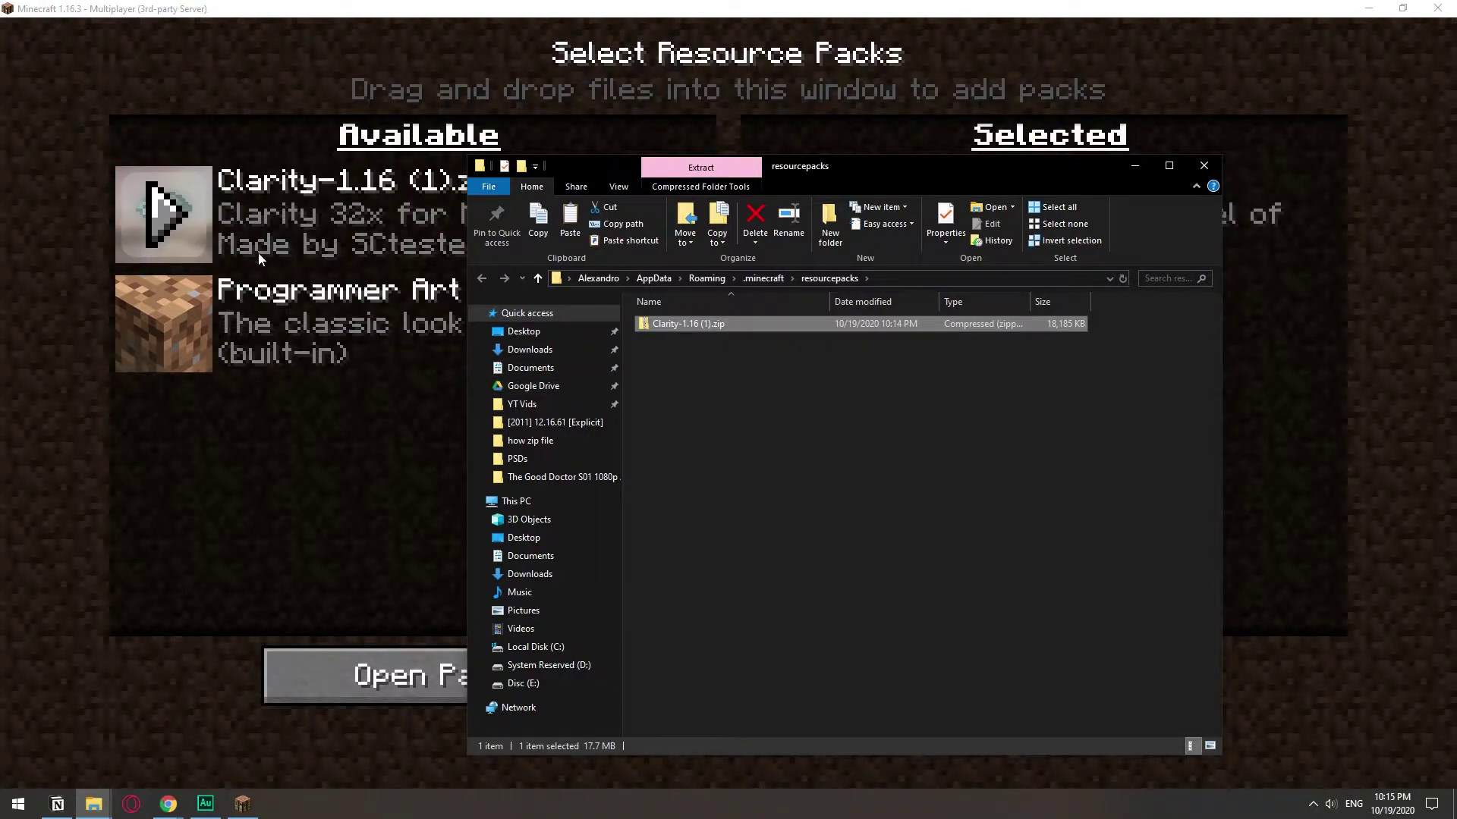
left_click(339, 555)
mouse_move(175, 224)
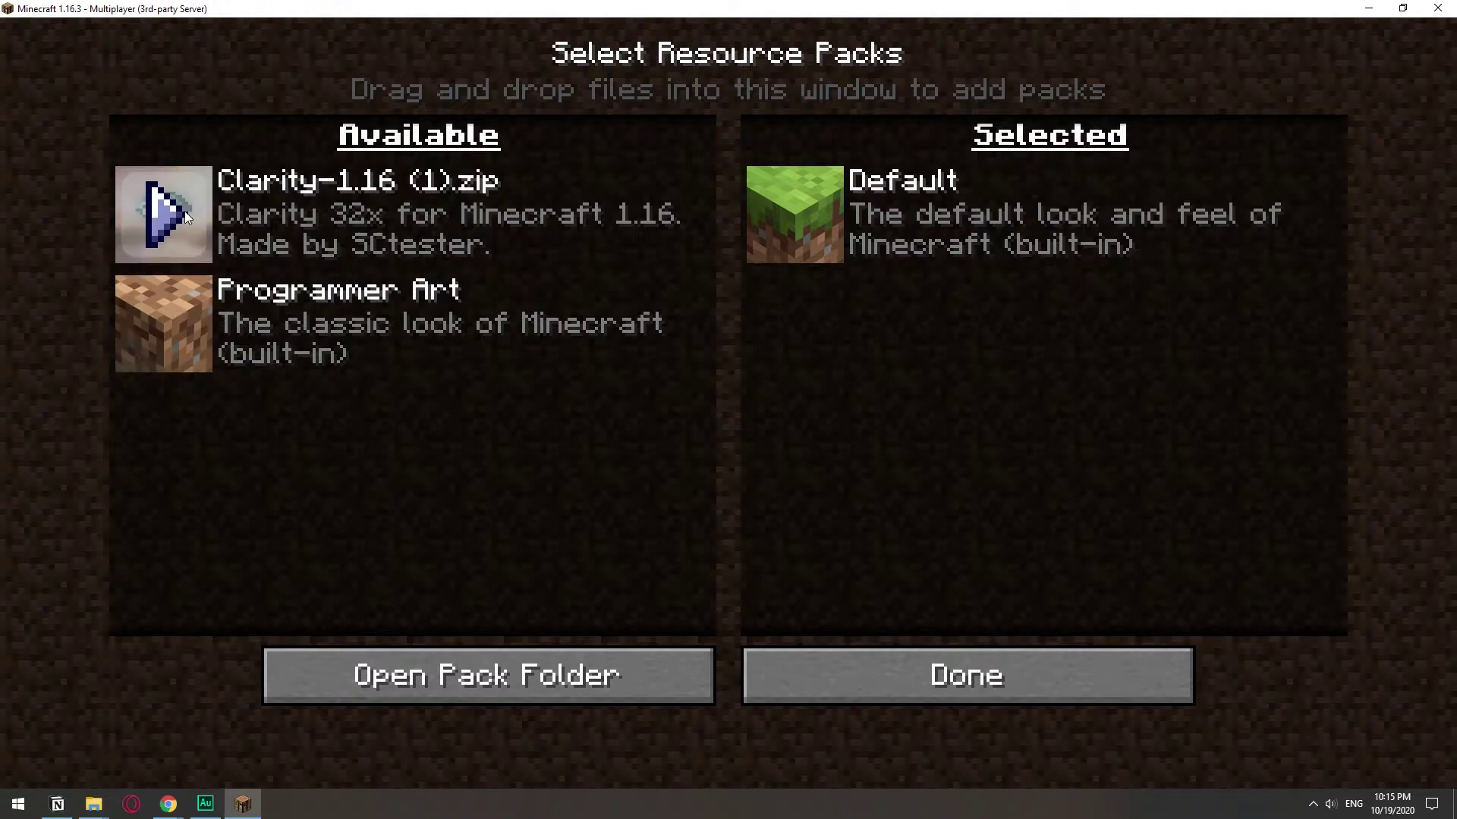
left_click(161, 216)
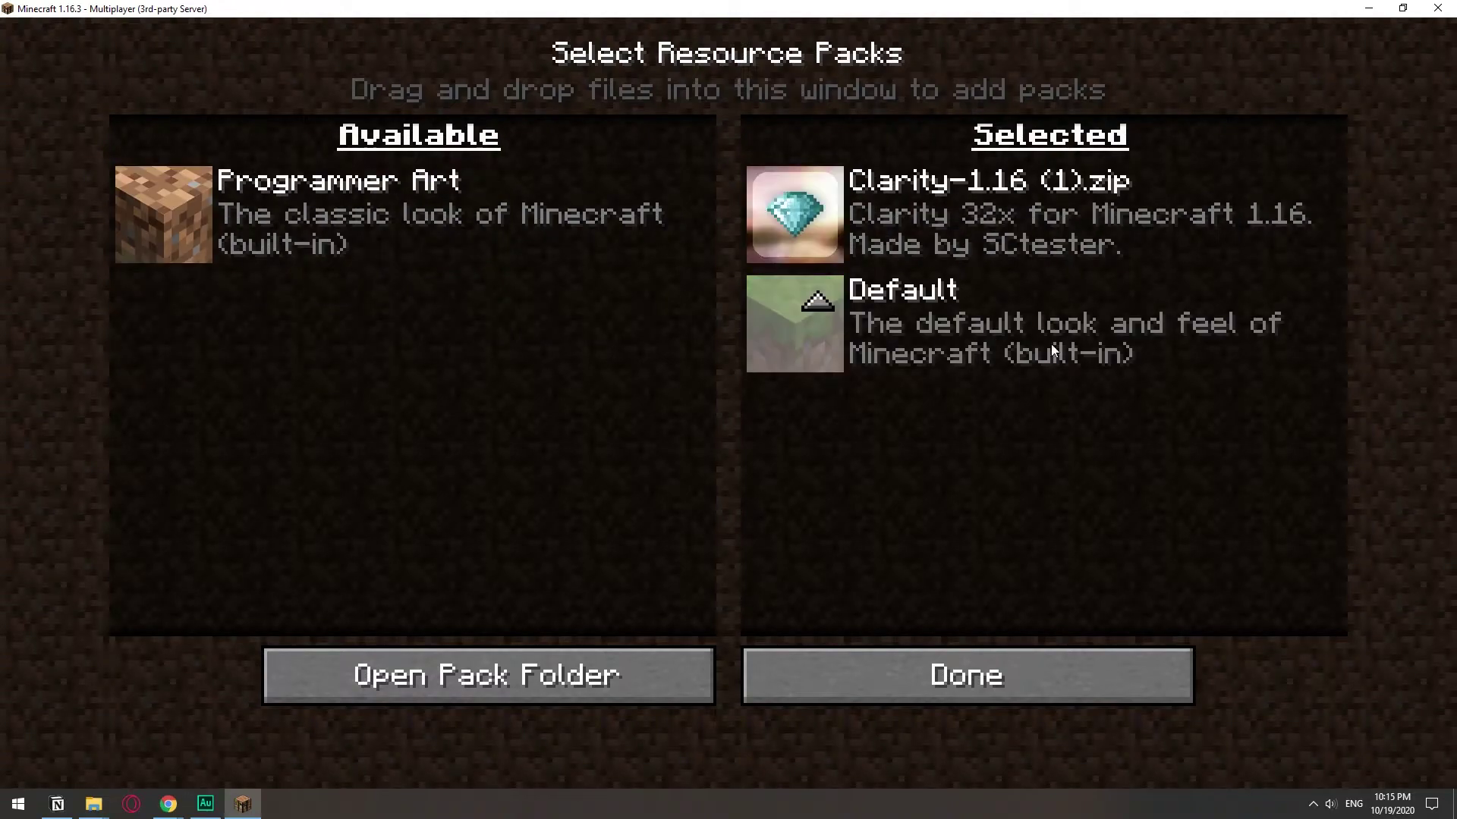
left_click(1003, 657)
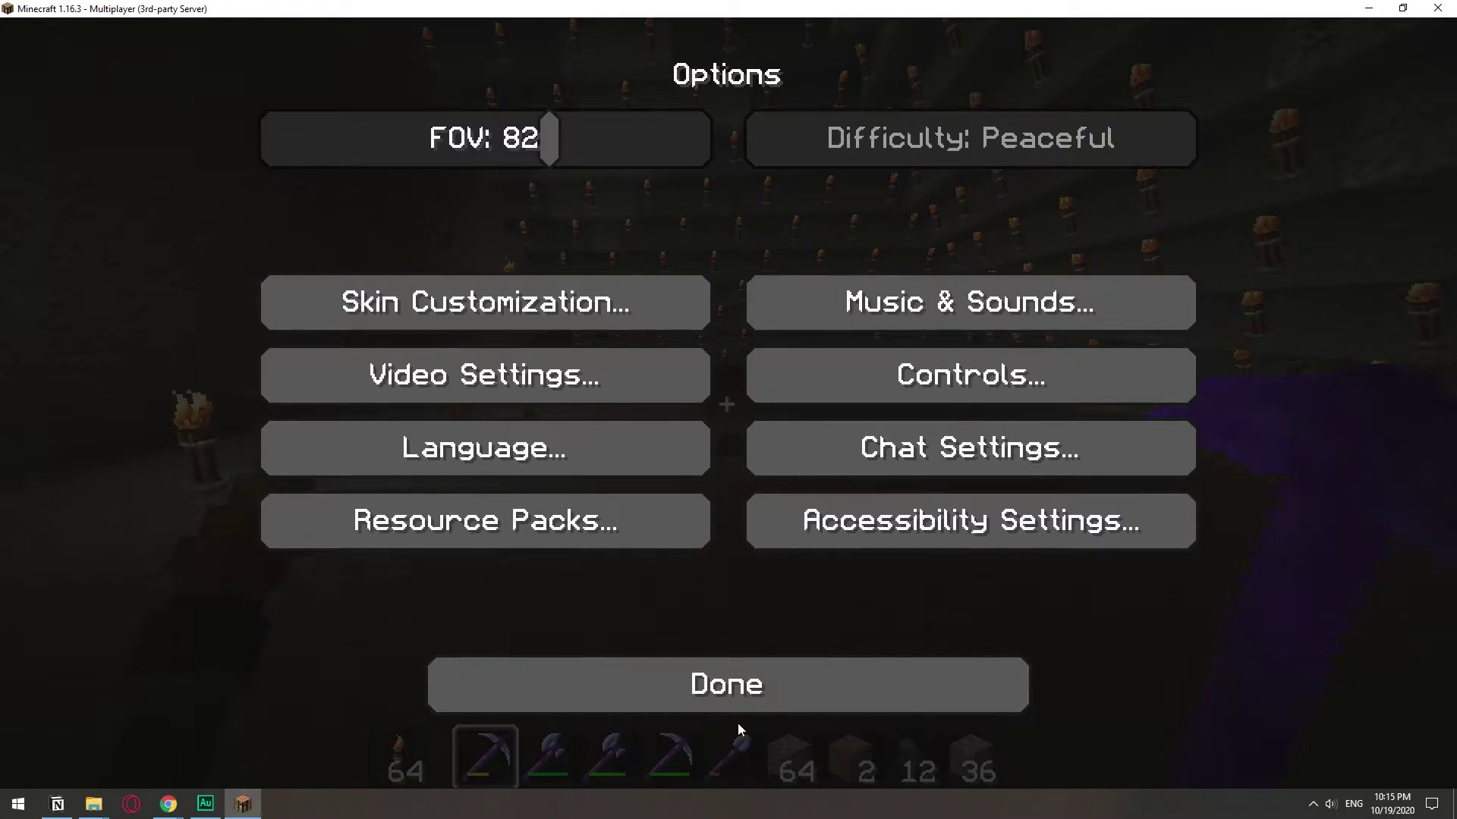
left_click(759, 682)
left_click(823, 261)
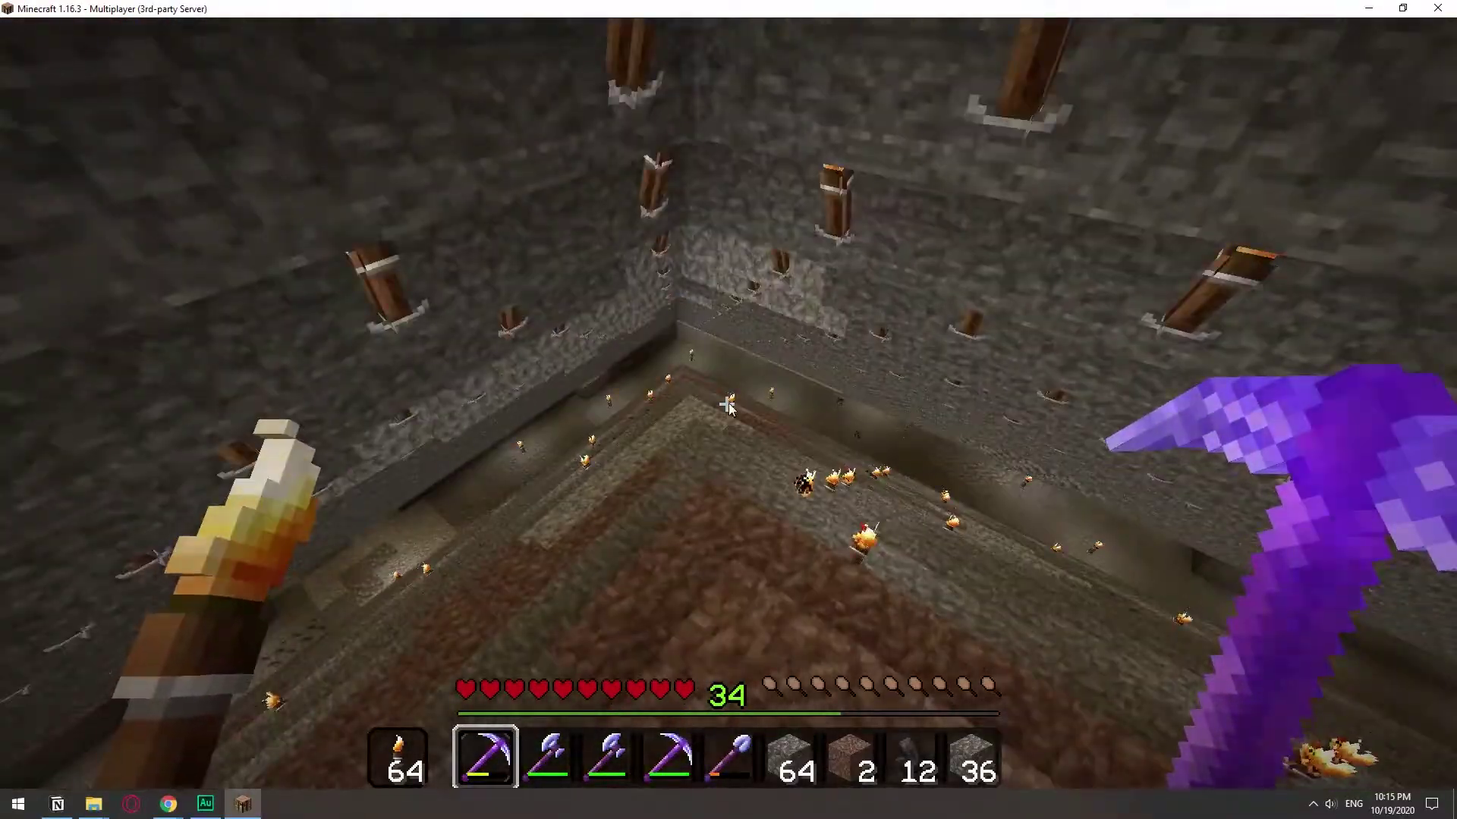
Step: Check the inventory and walk through the torch-lit mine to examine the Clarity pack's textures
key("e")
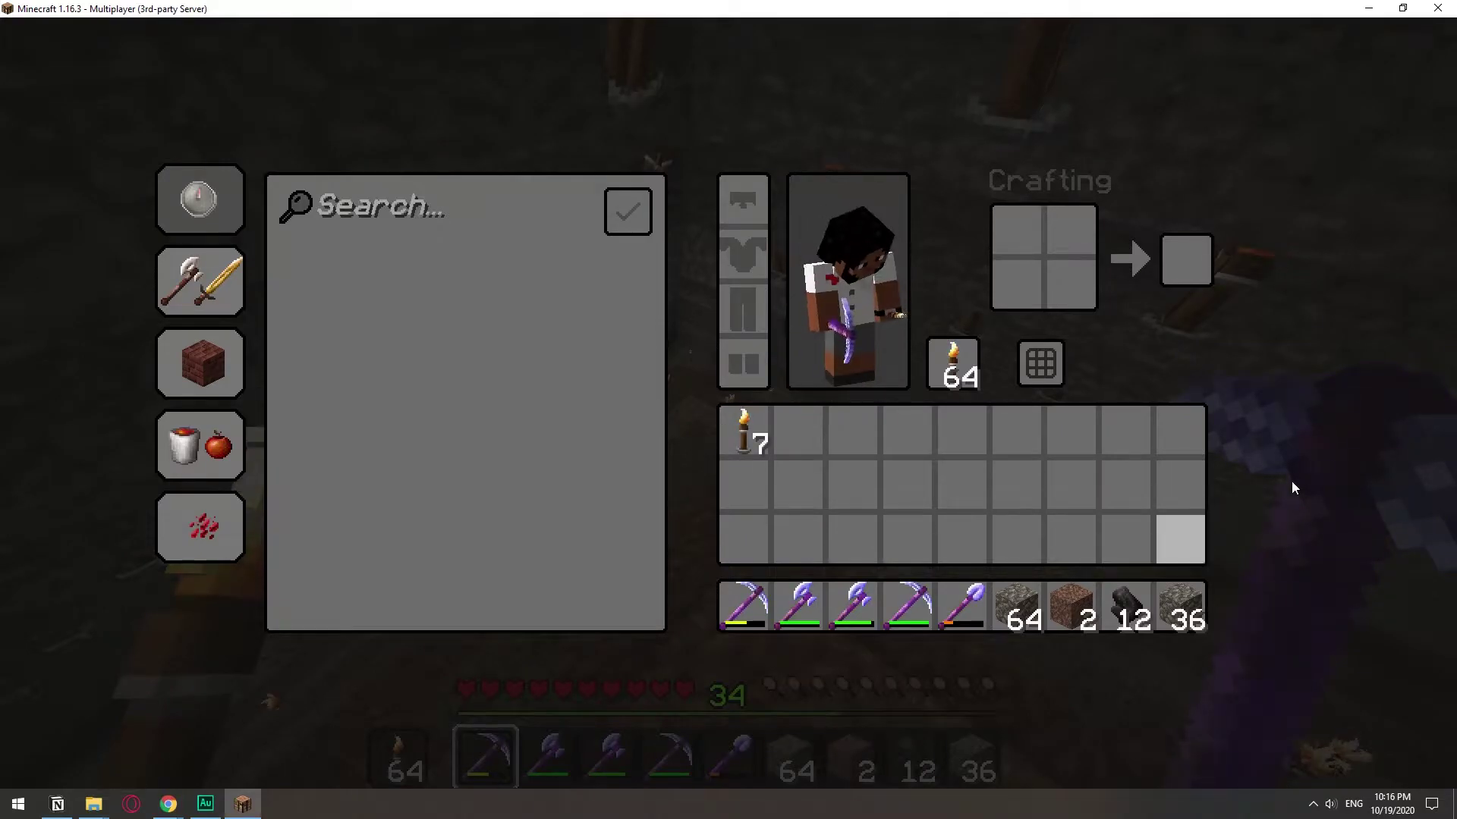
key("e")
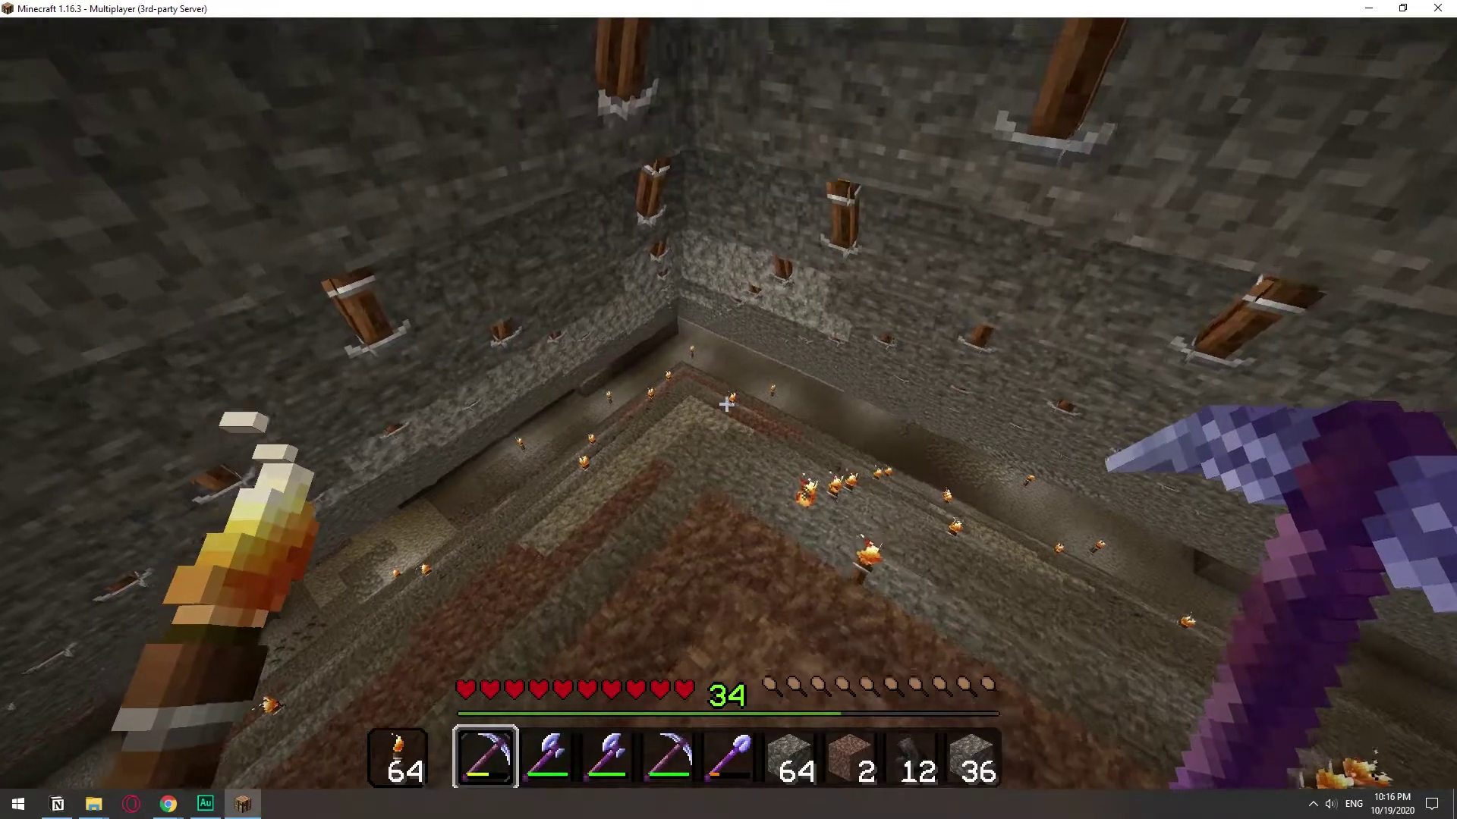
key("w")
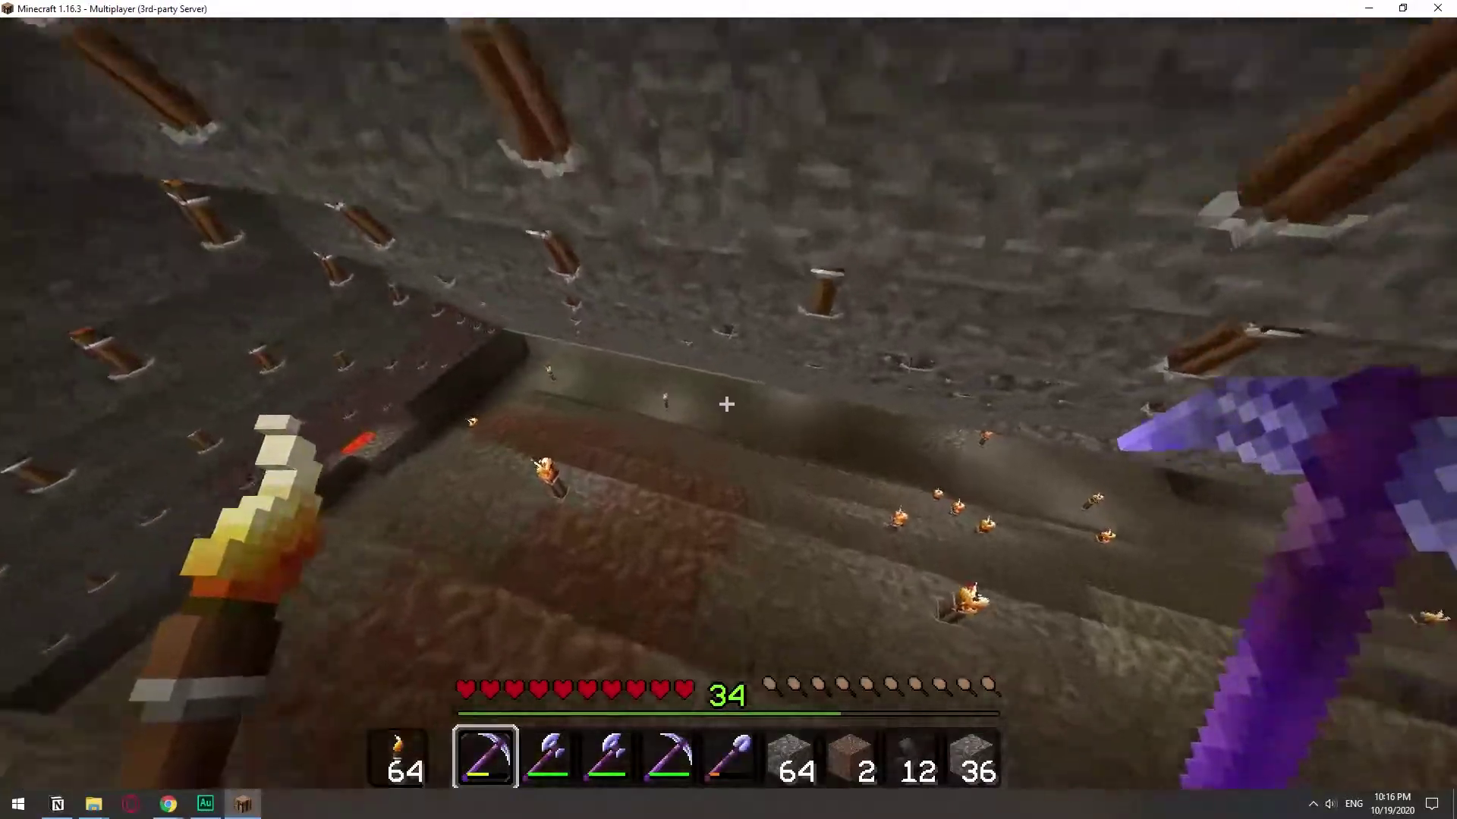
key("w")
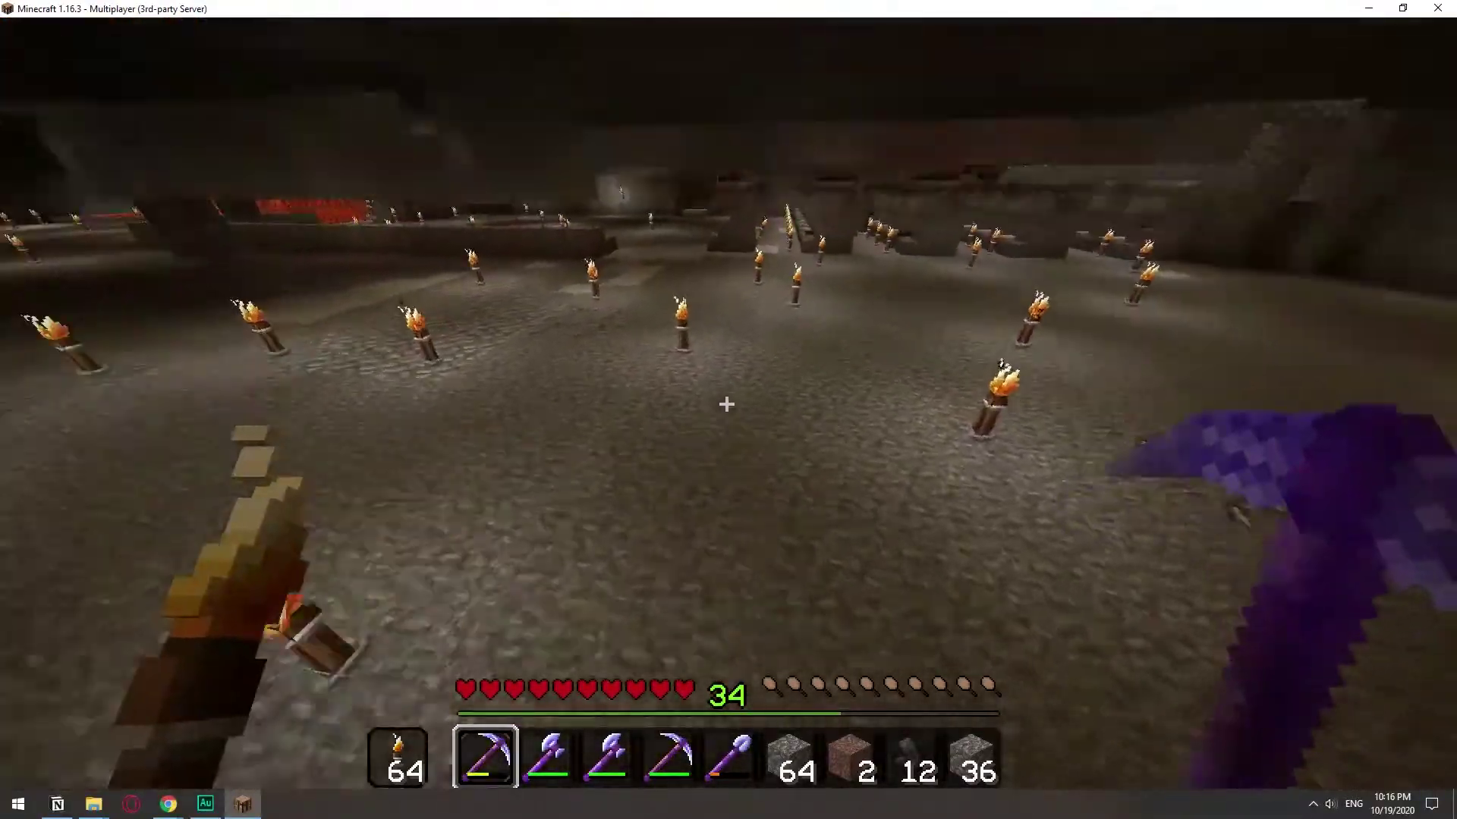
key("w")
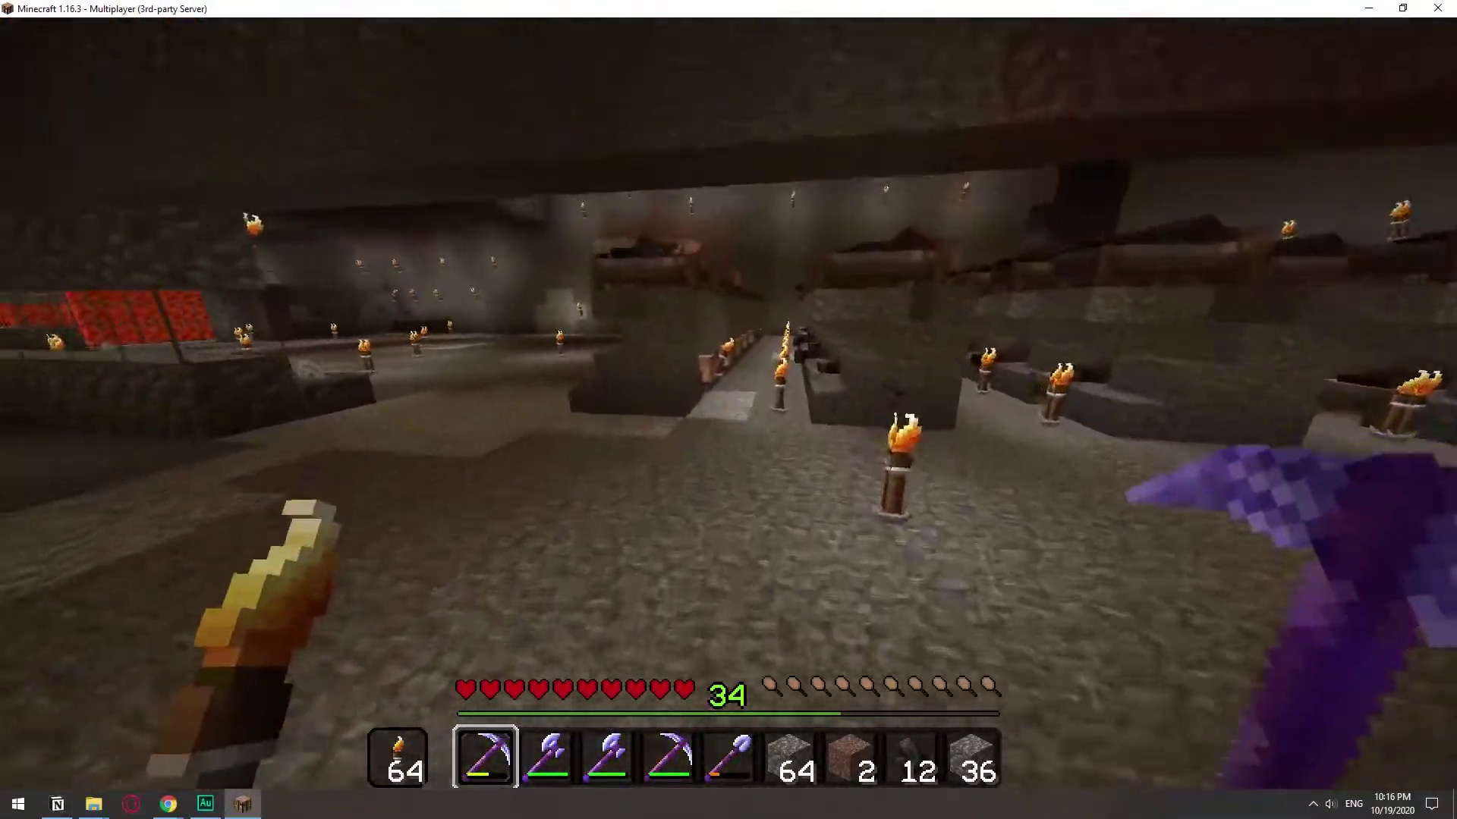
key("w")
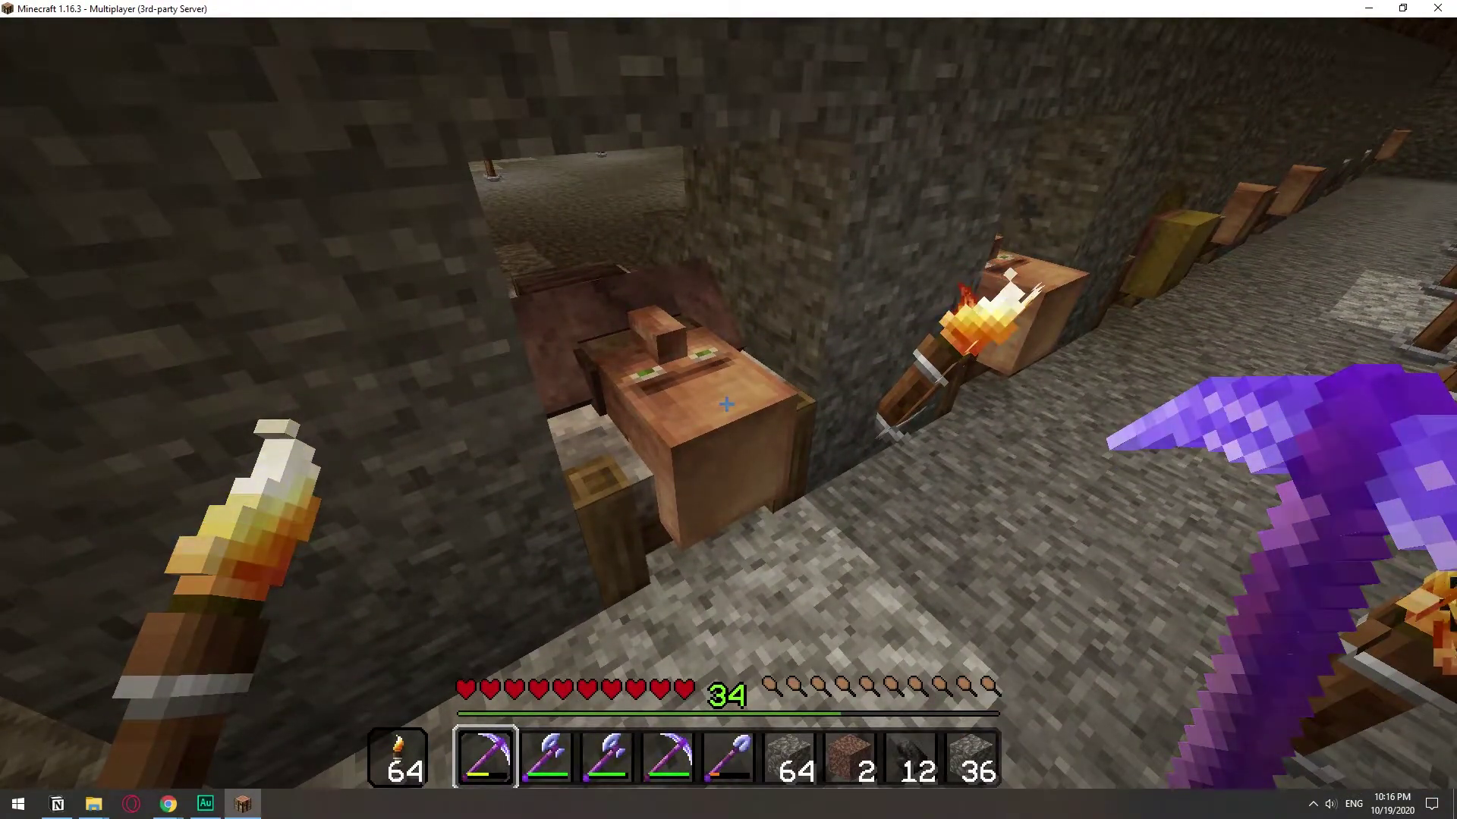
key("w")
key("w")
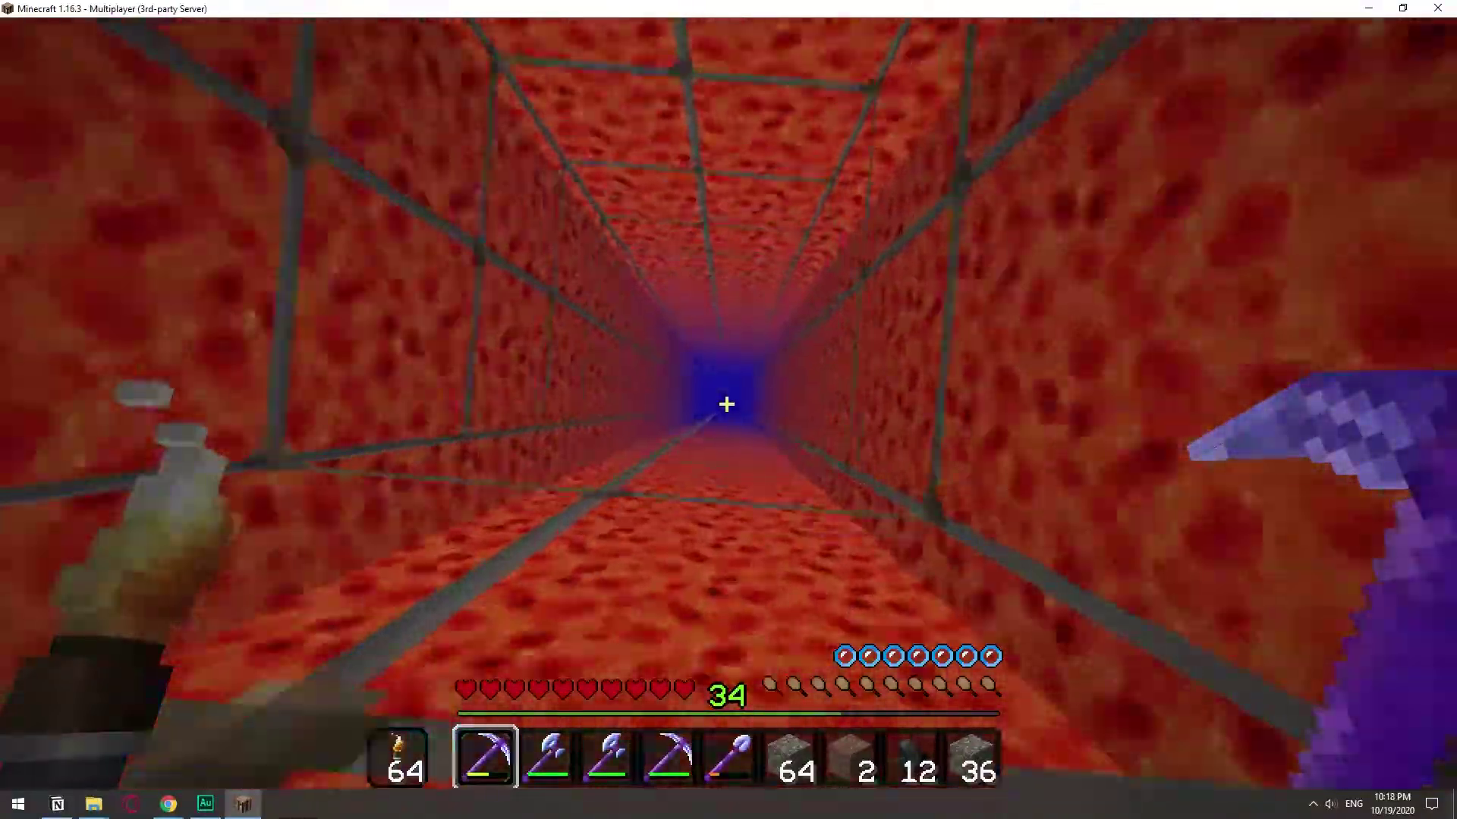
Step: Move through the glass lava tunnel to the crop fields and animal pens to examine the outdoor textures
key("w")
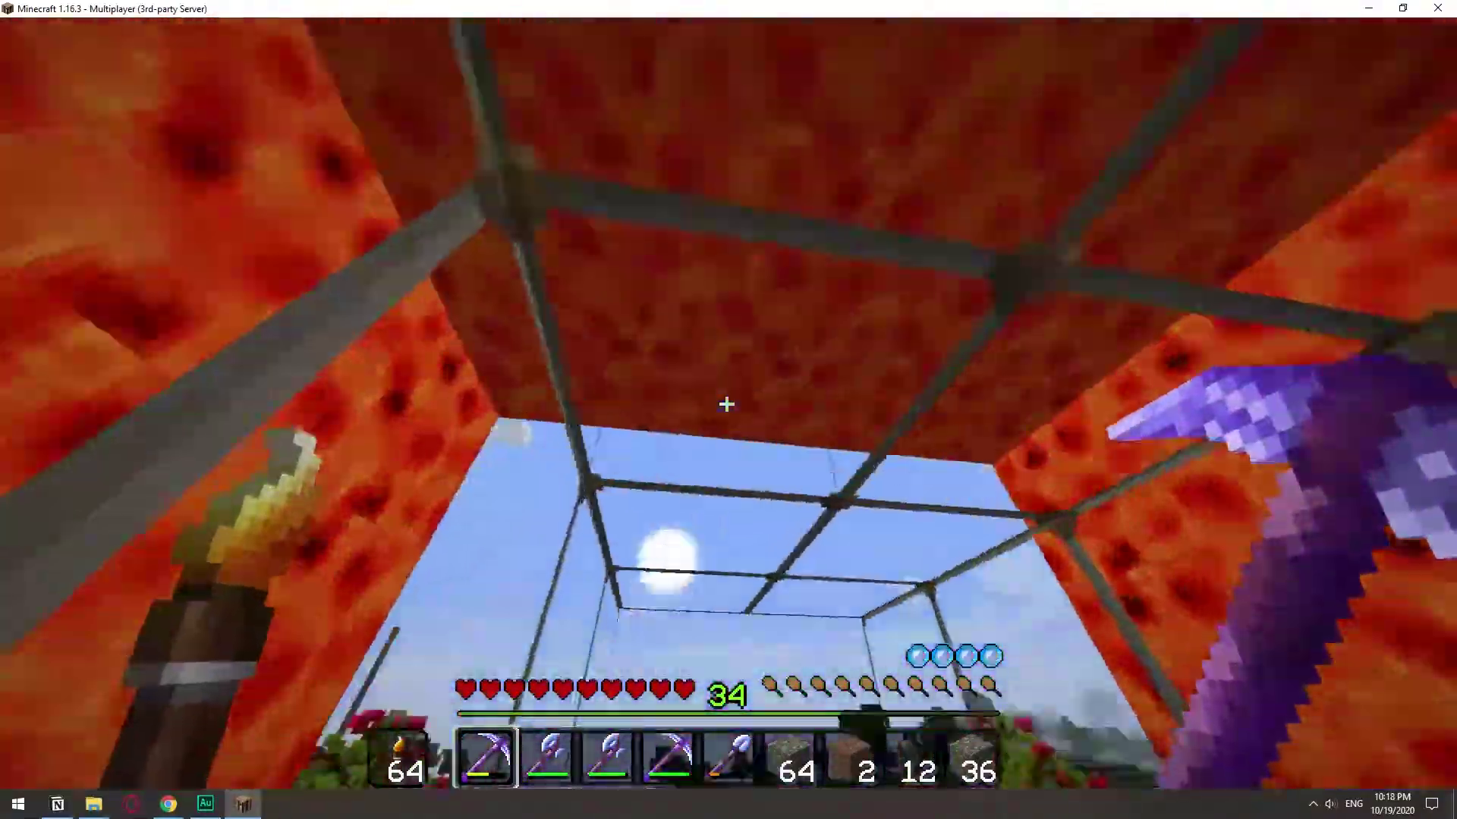
key("w")
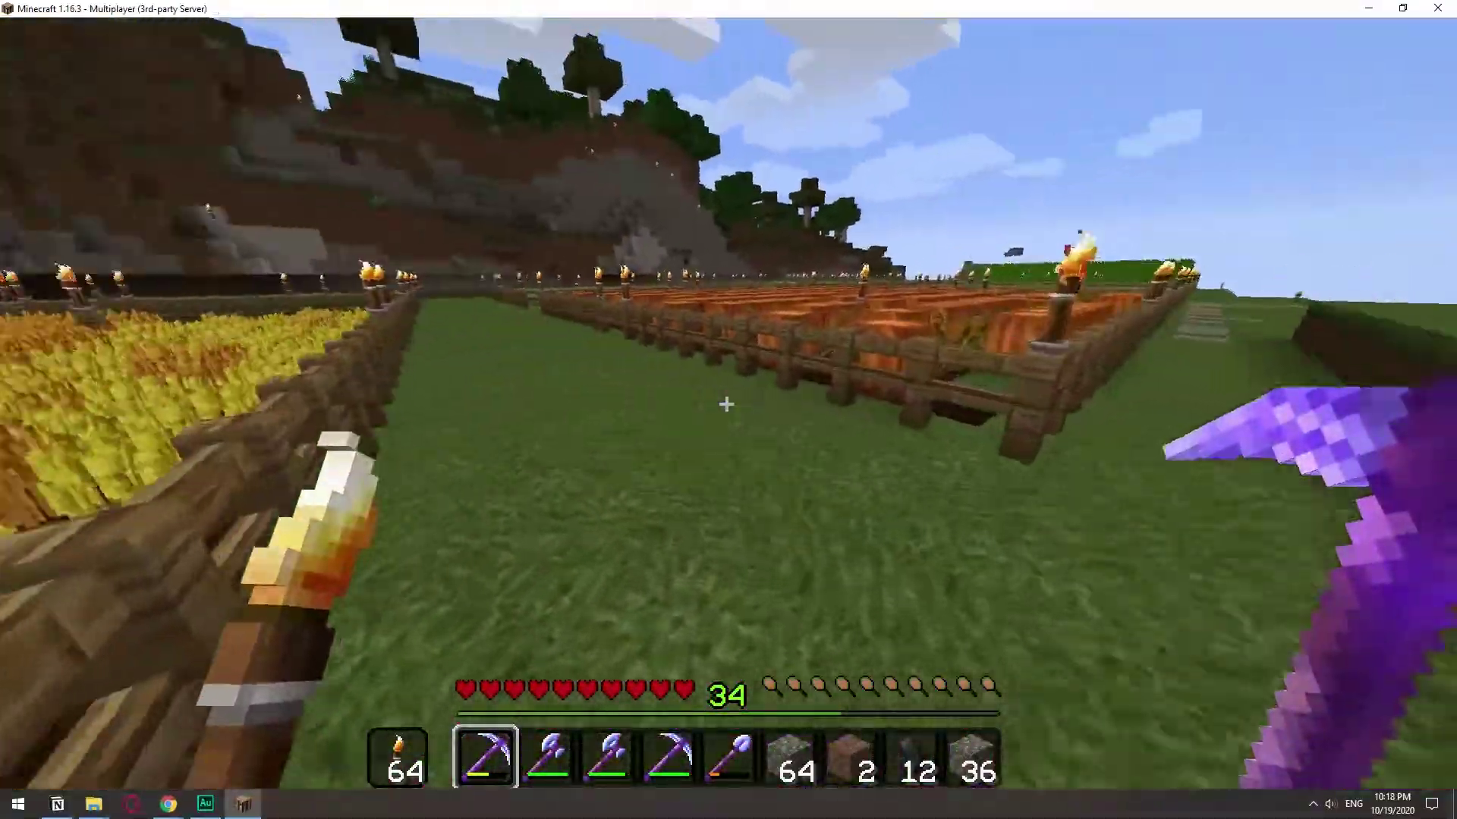
key("w")
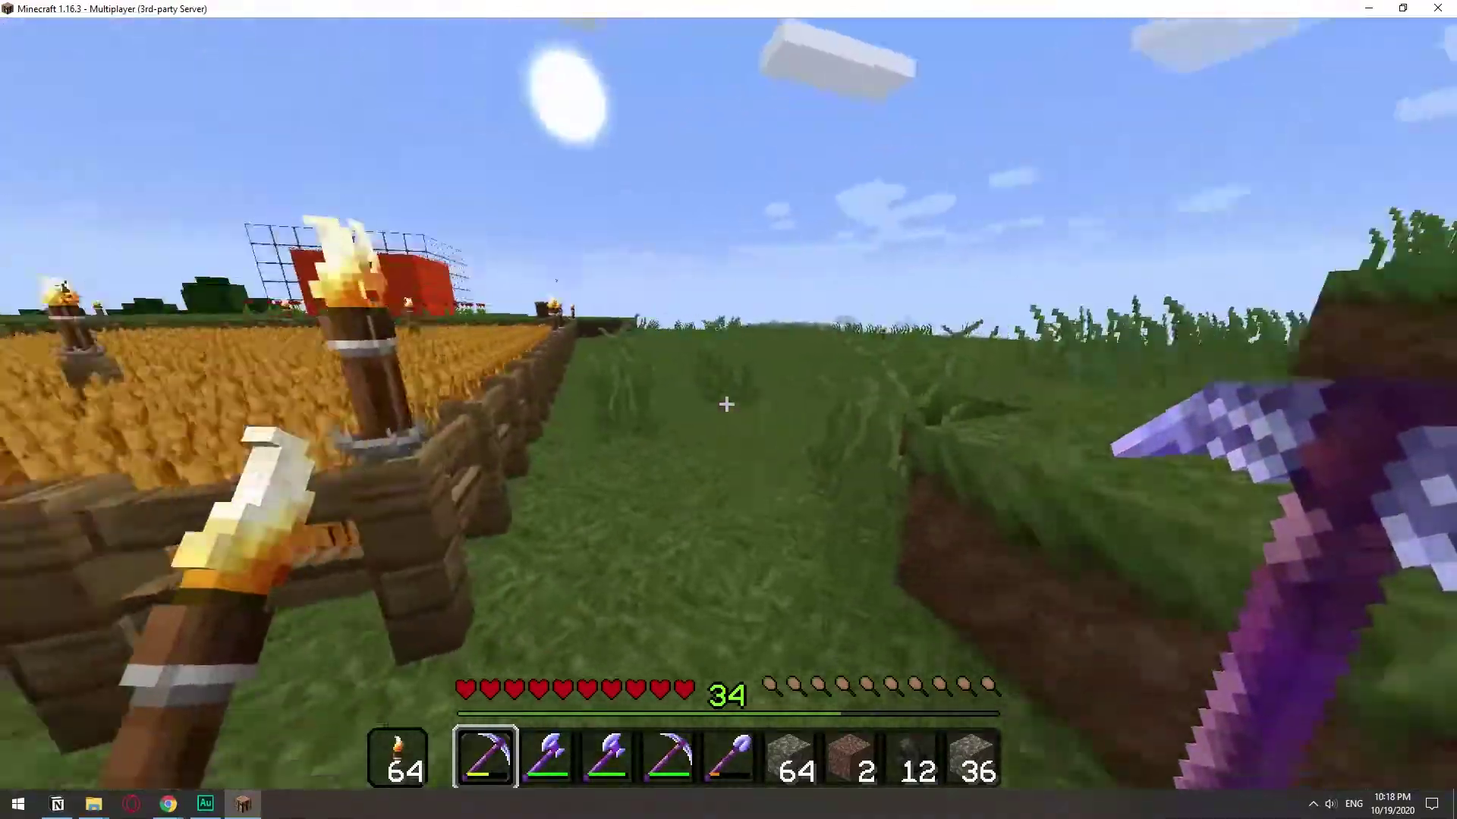
key("w")
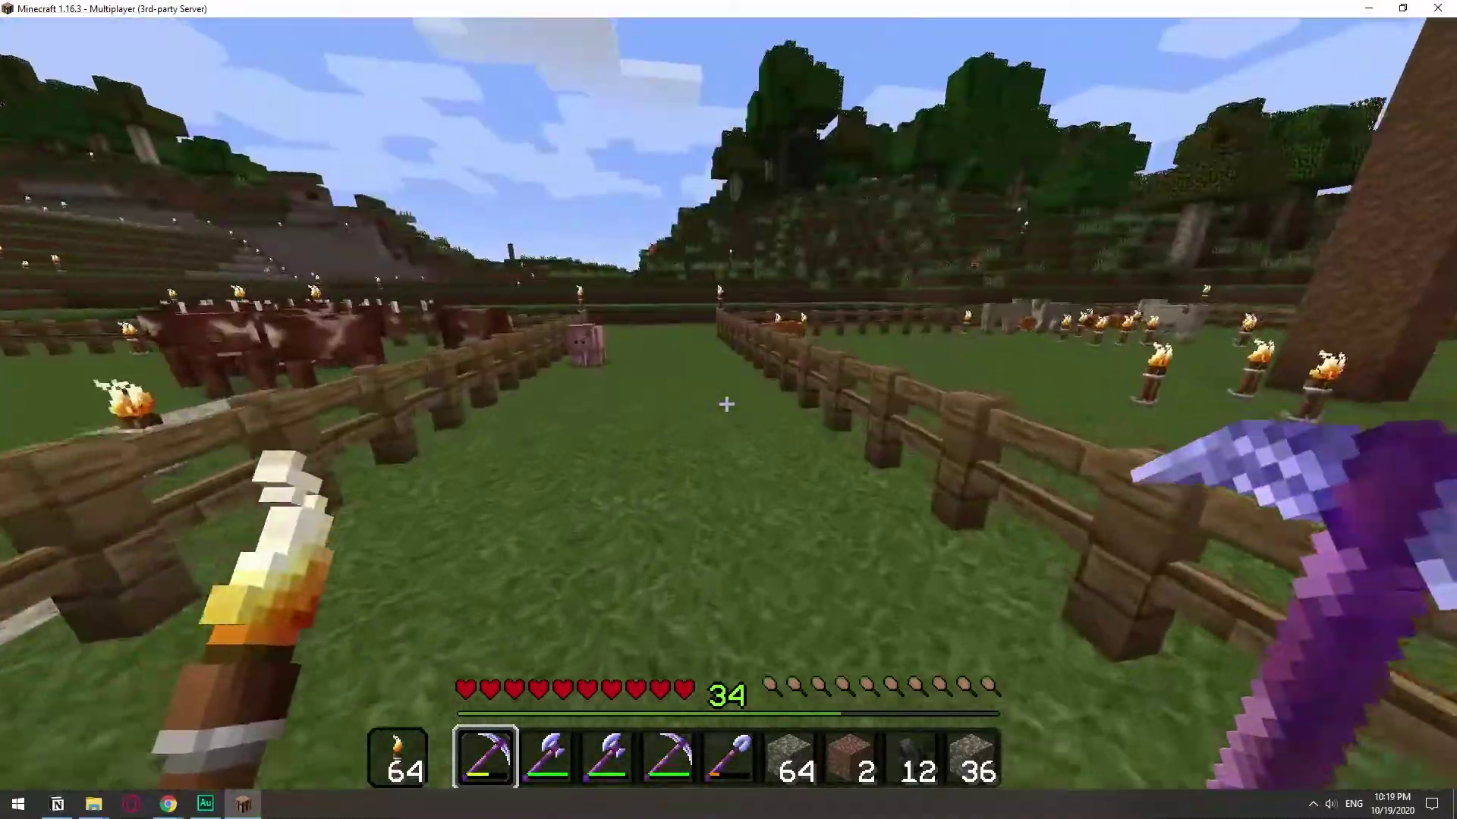
key("w")
key("w")
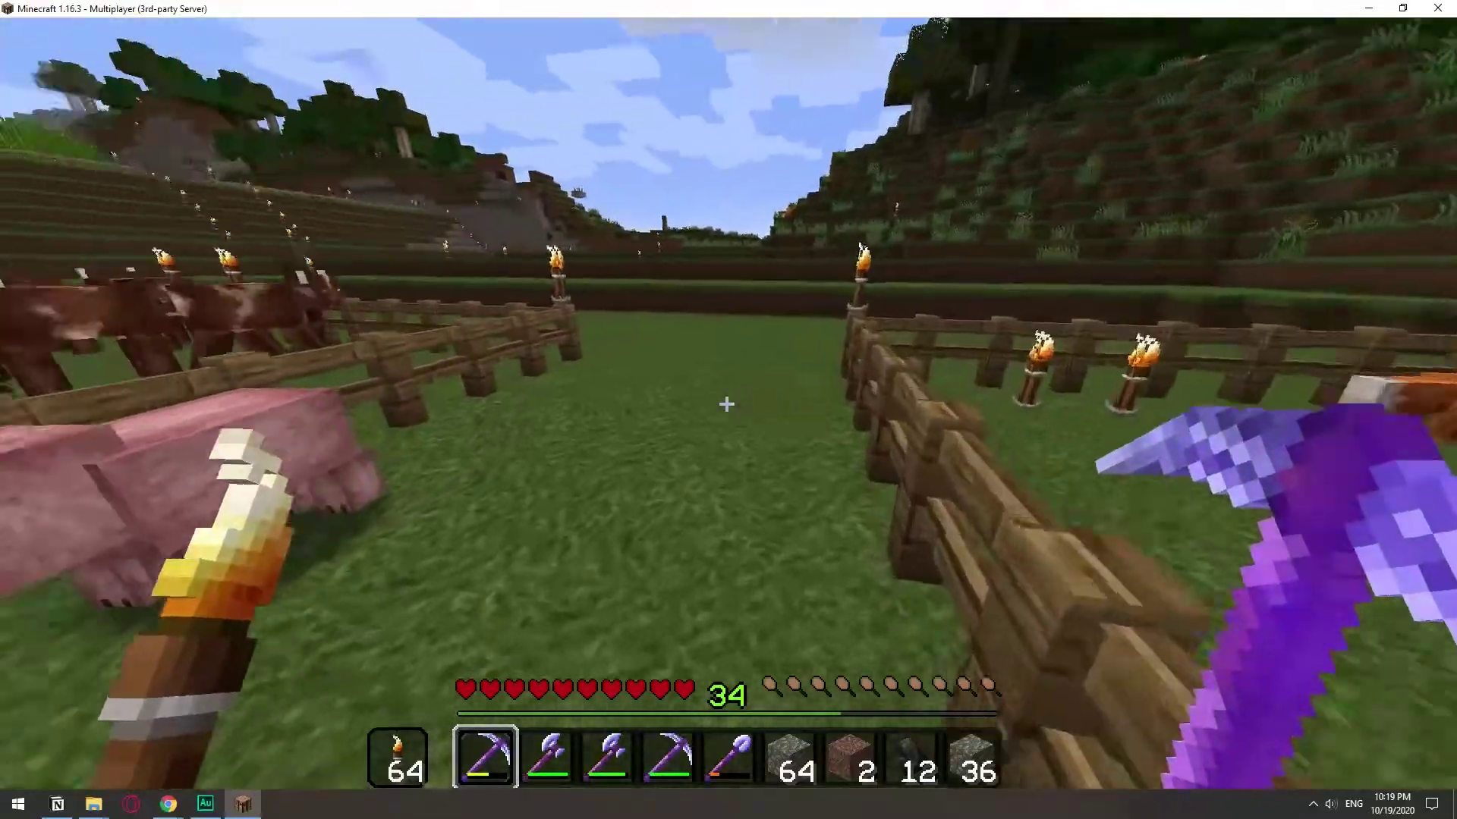
Step: Walk along the grass path between the fenced pens to view the Clarity textures on the animals and hills
key("w")
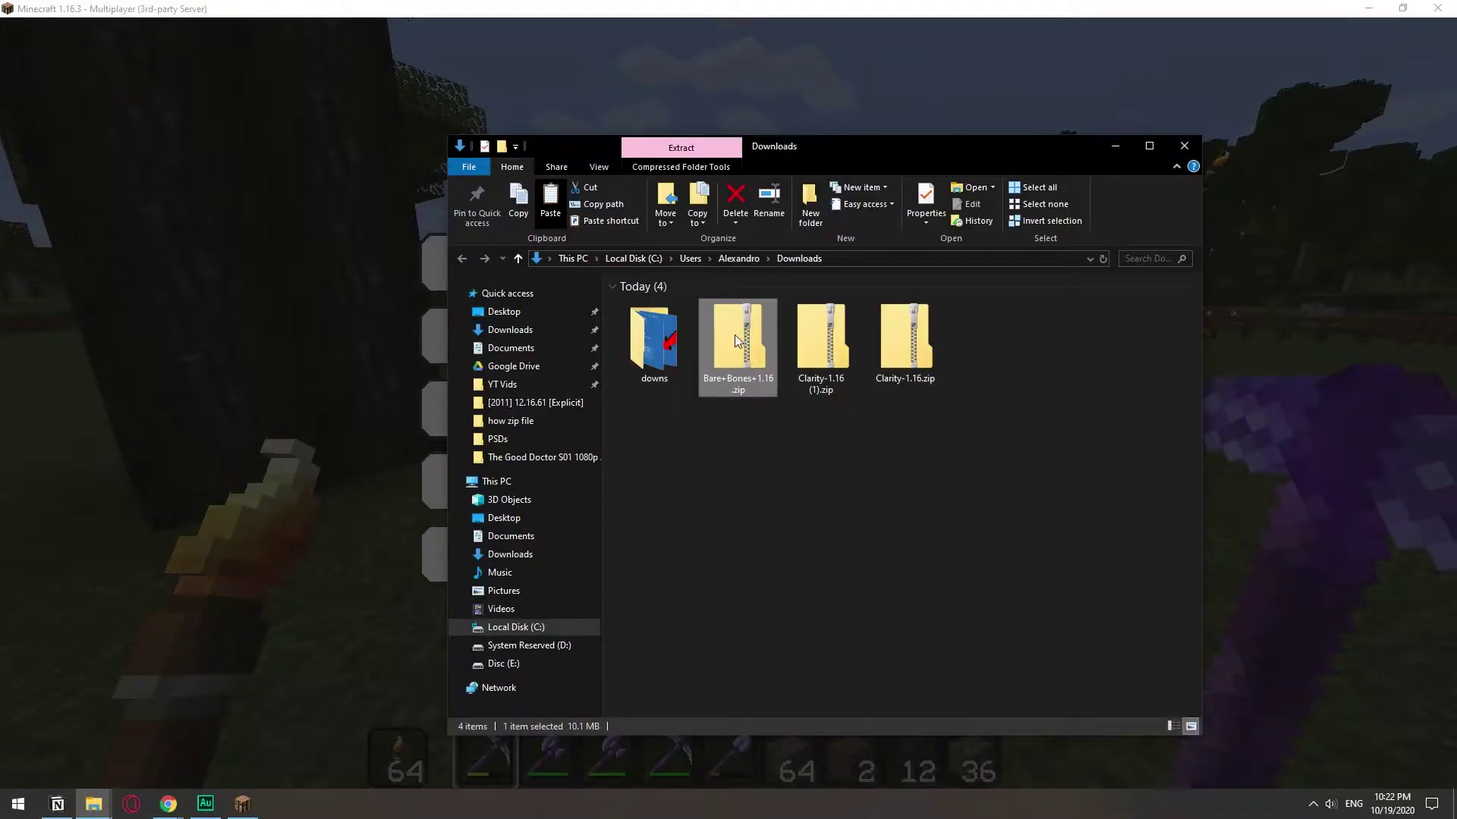
Step: Copy Bare+Bones+1.16.zip from Downloads and paste it into Minecraft's resourcepacks folder
right_click(734, 335)
left_click(797, 550)
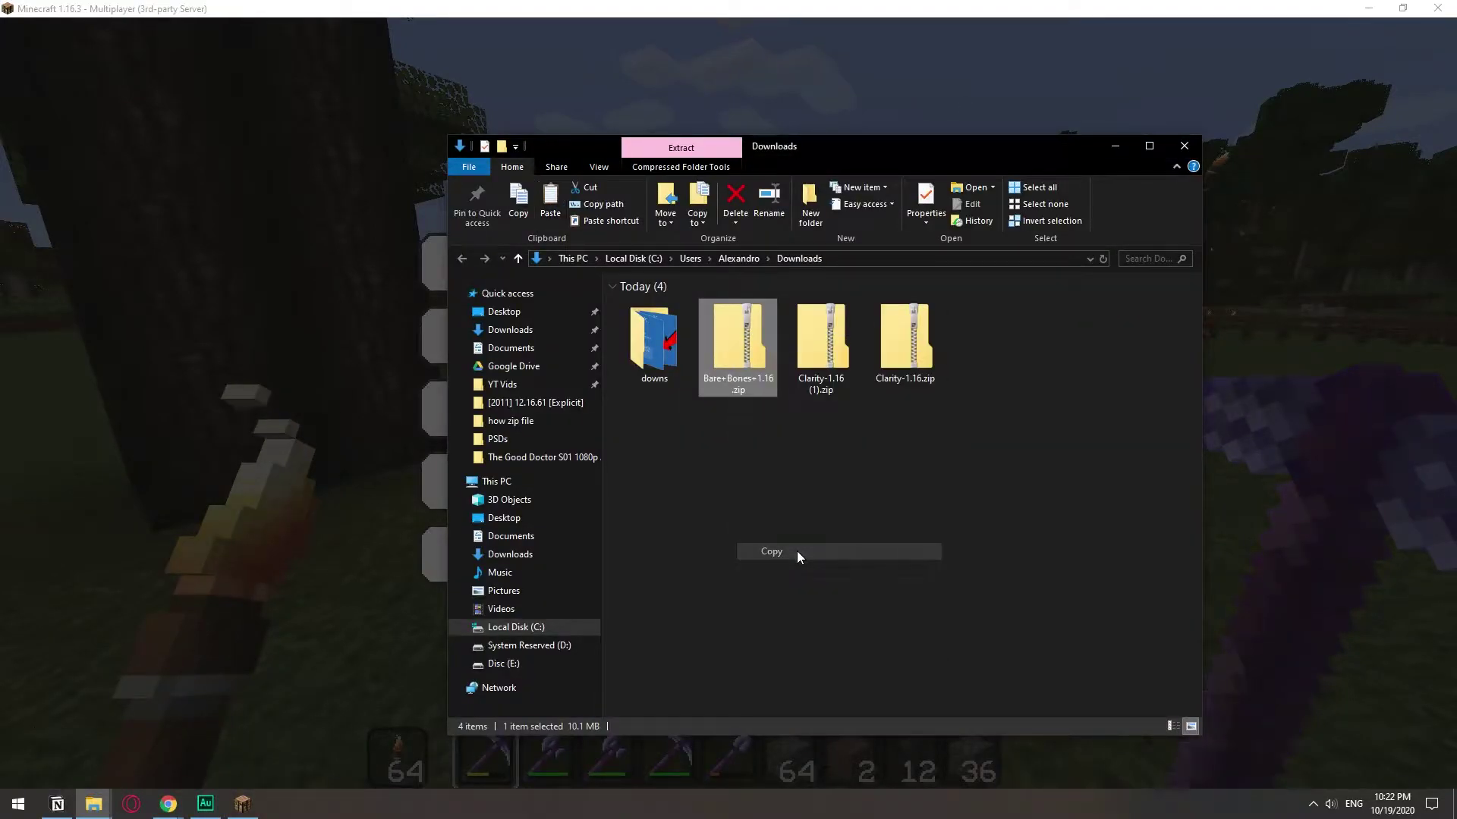
left_click(402, 239)
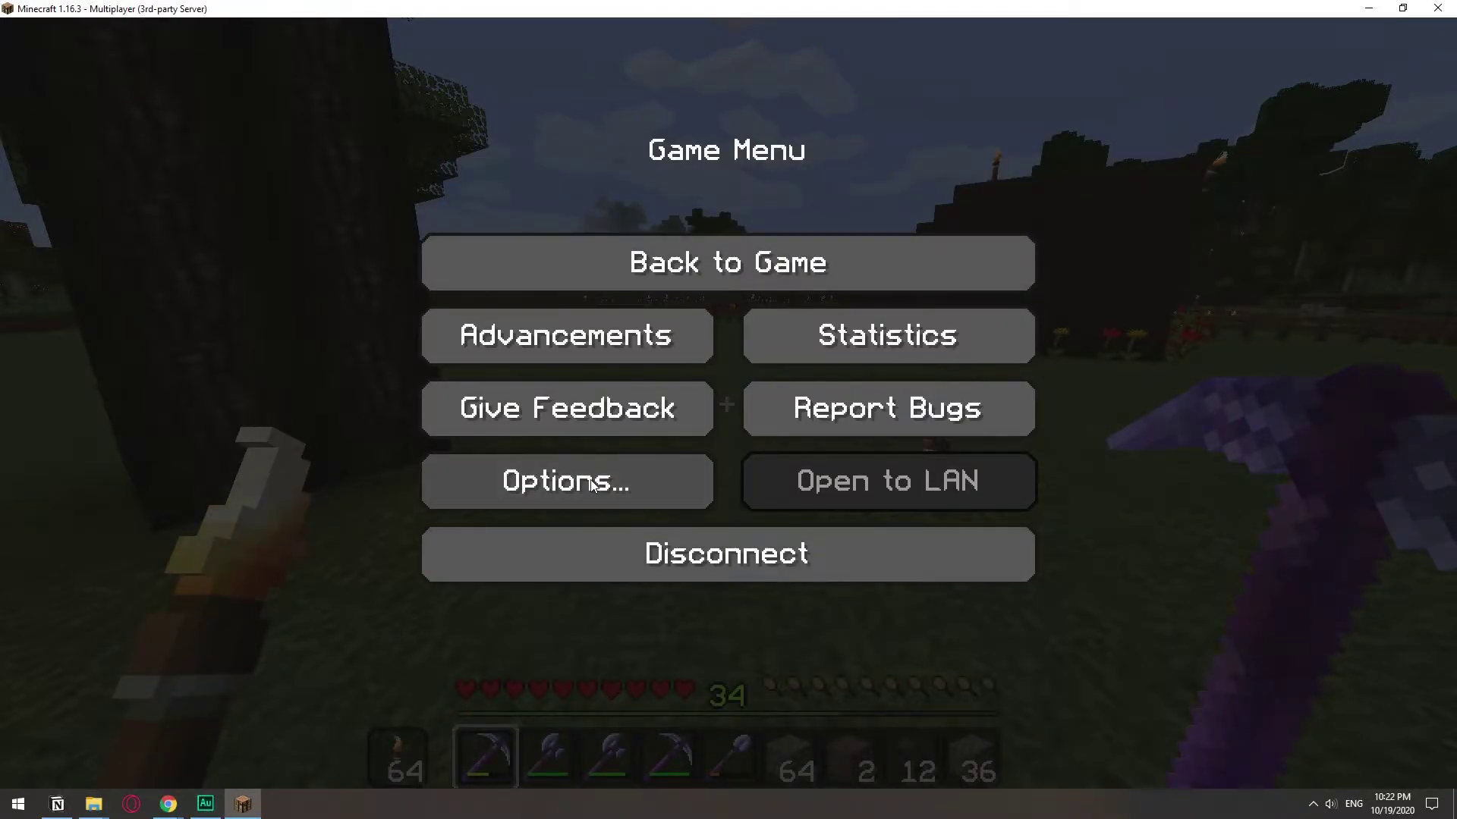
left_click(501, 493)
left_click(483, 537)
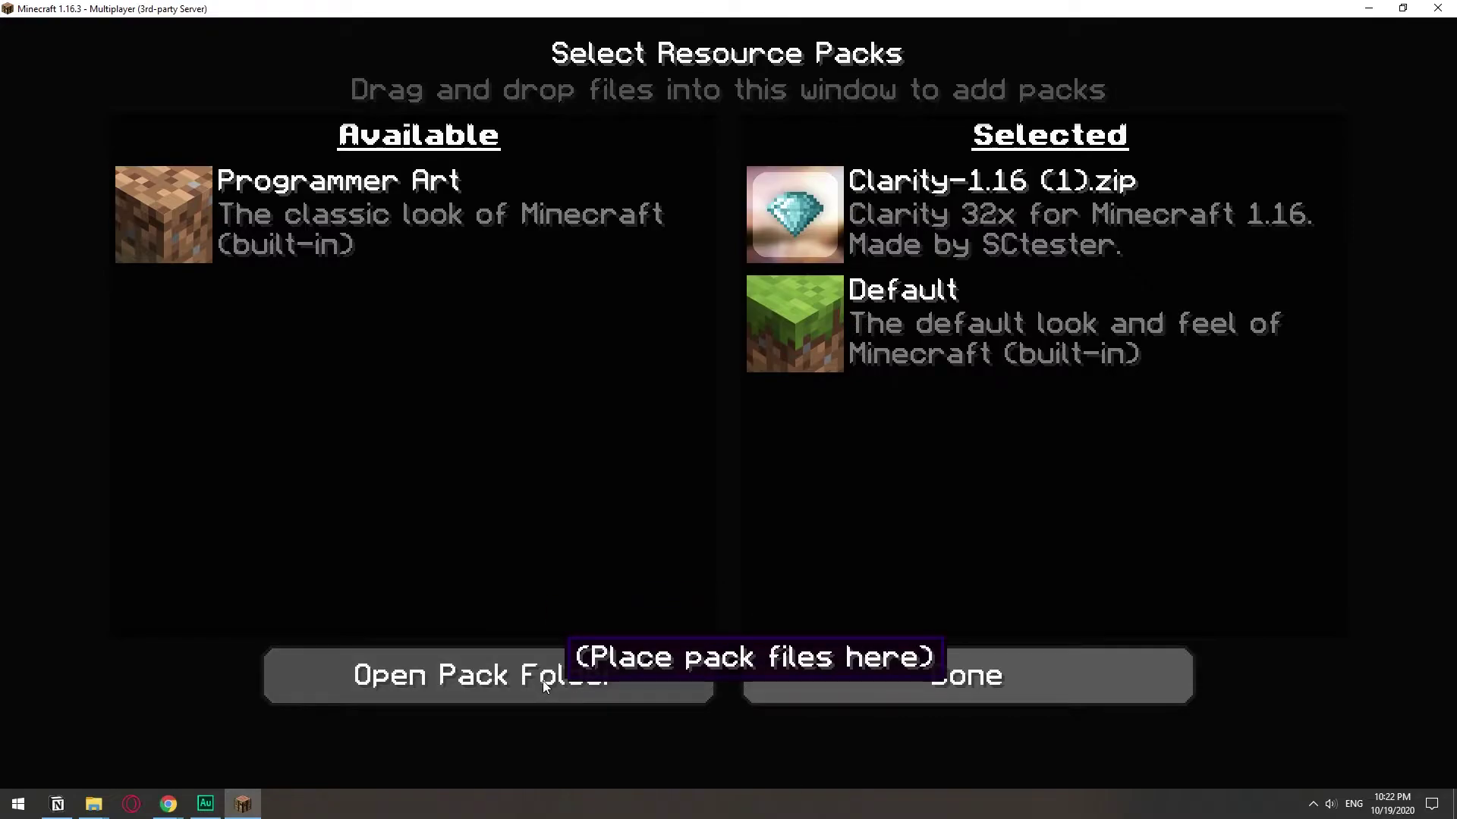
left_click(543, 680)
right_click(771, 403)
left_click(850, 525)
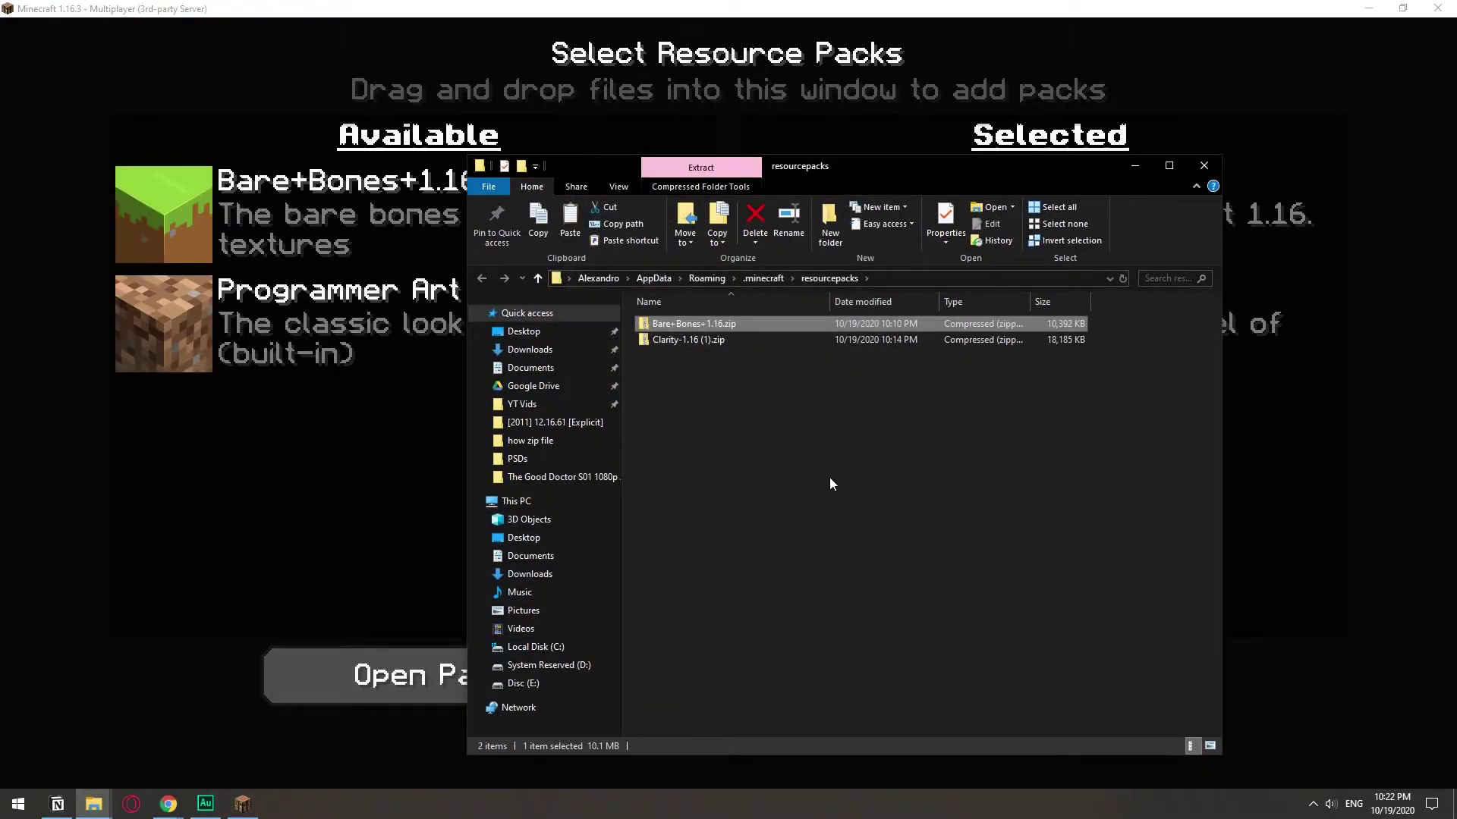
Step: Replace the selected Clarity-1.16 (1).zip pack with Bare+Bones+1.16.zip, apply the change and return to the game
left_click(239, 501)
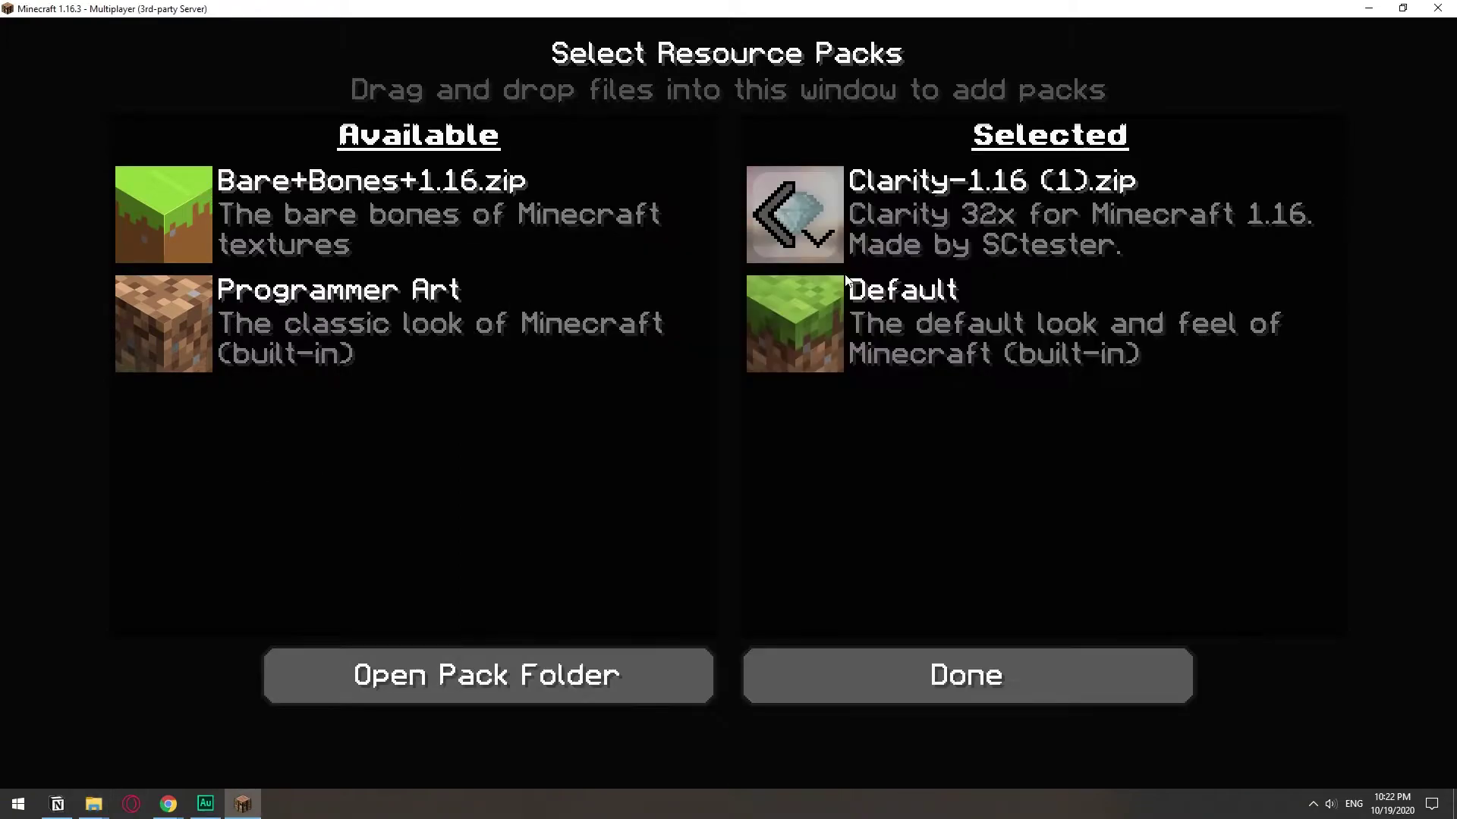
left_click(780, 207)
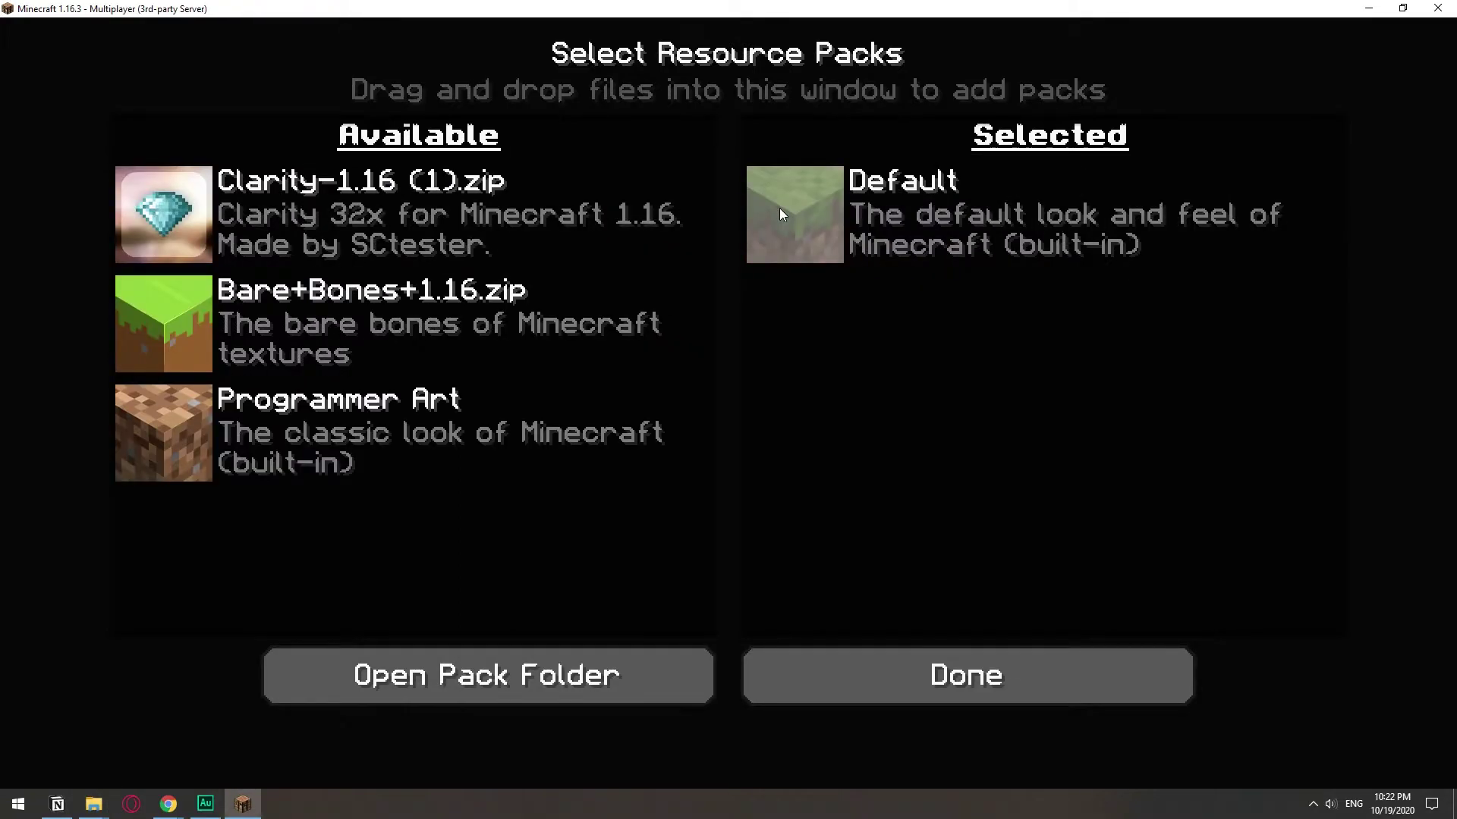
left_click(180, 328)
left_click(975, 671)
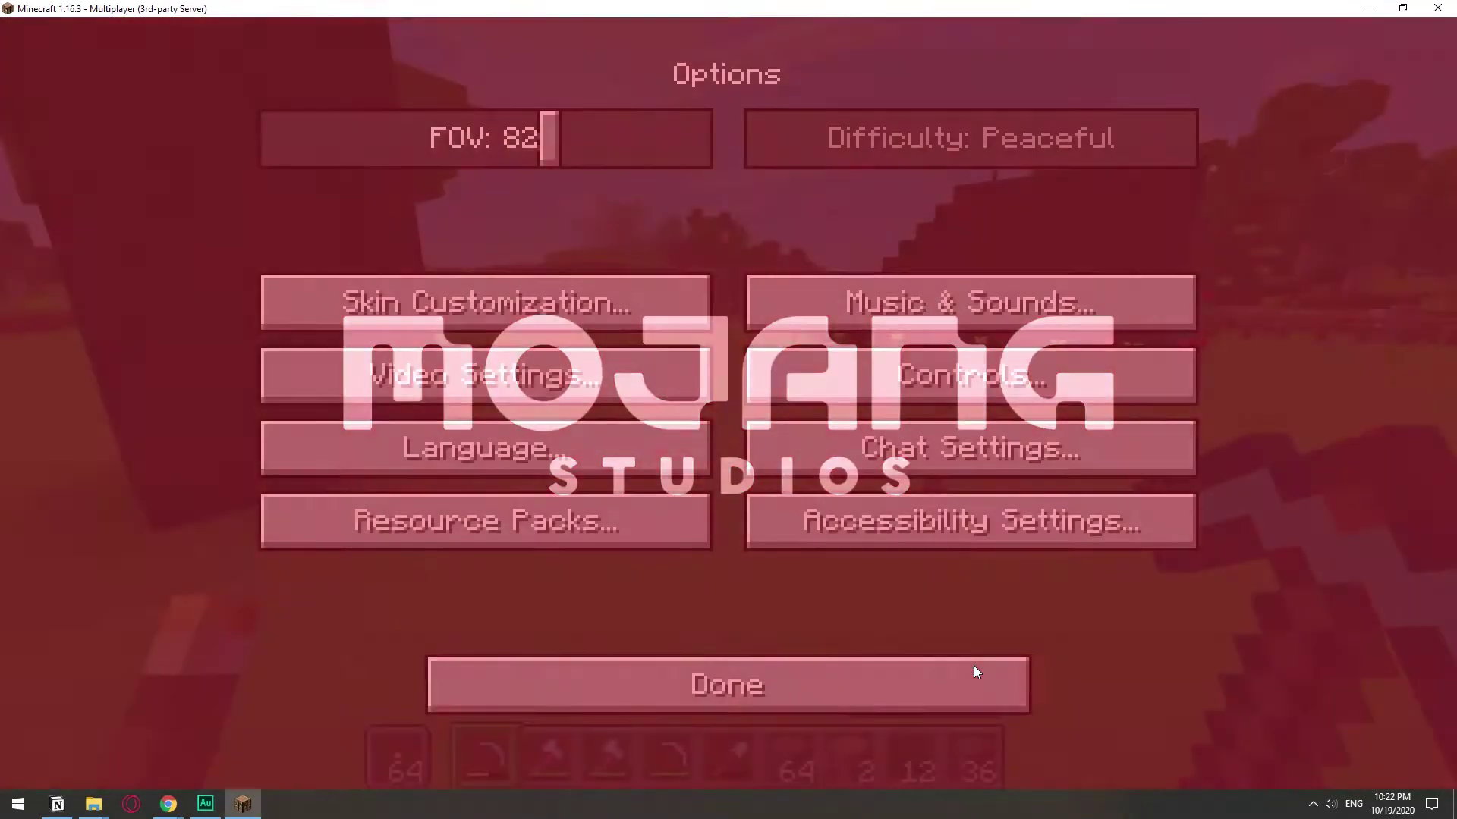
left_click(785, 690)
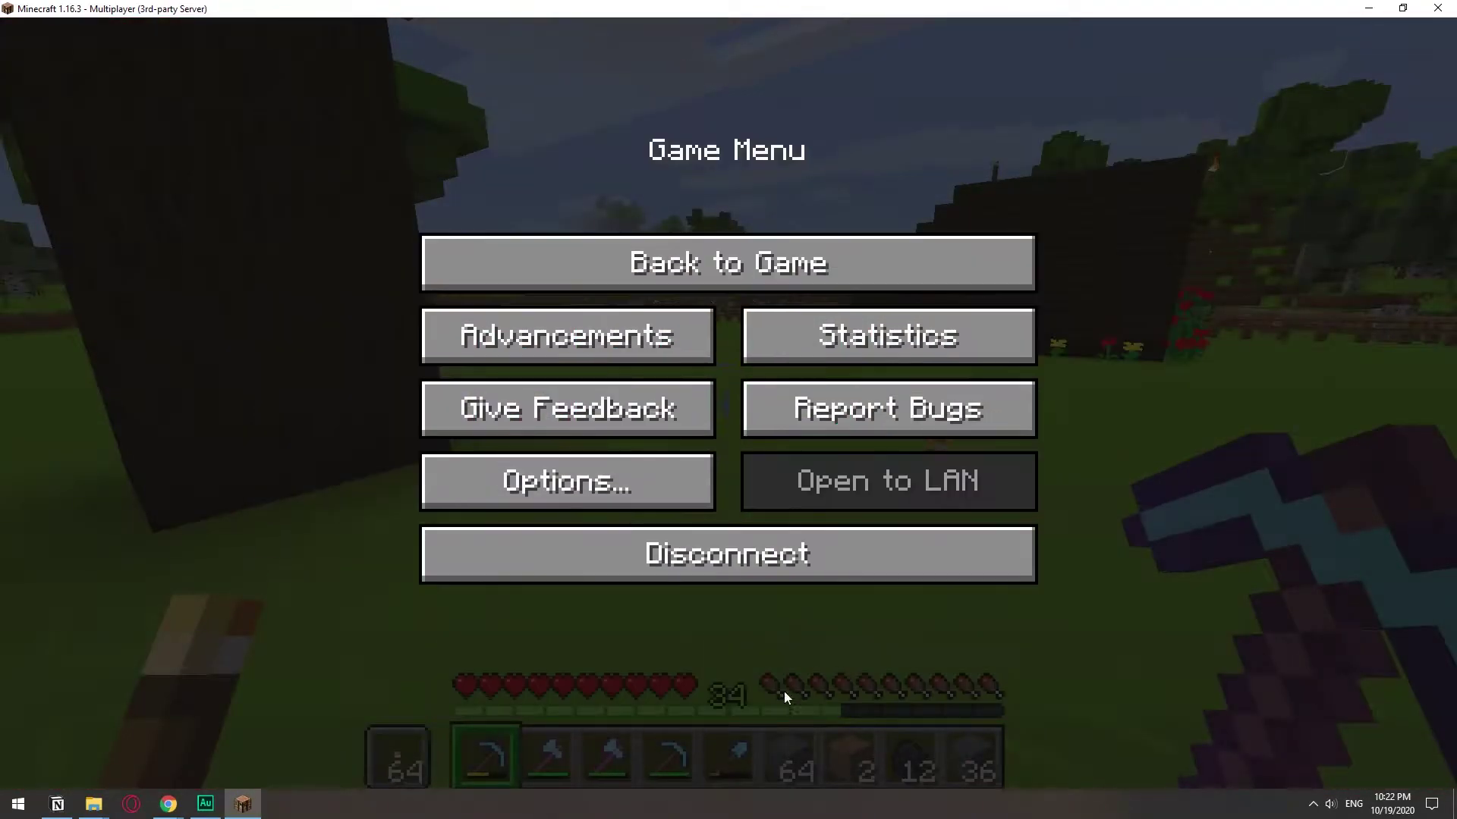
left_click(785, 262)
Step: Walk past the dark wooden building and animal pens, and look over the crop fields to examine the Bare Bones pack's textures
key("w")
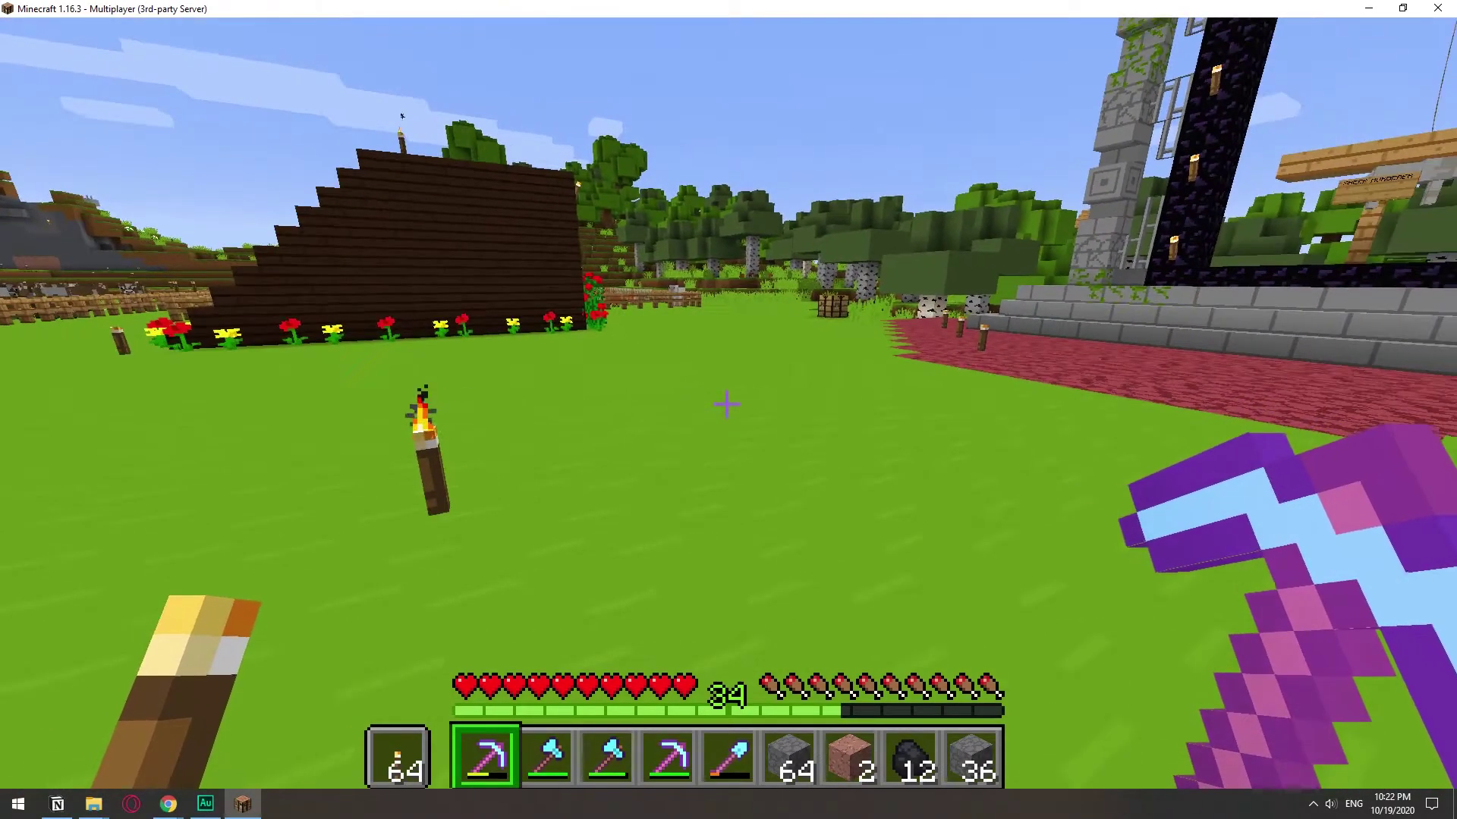
key("w")
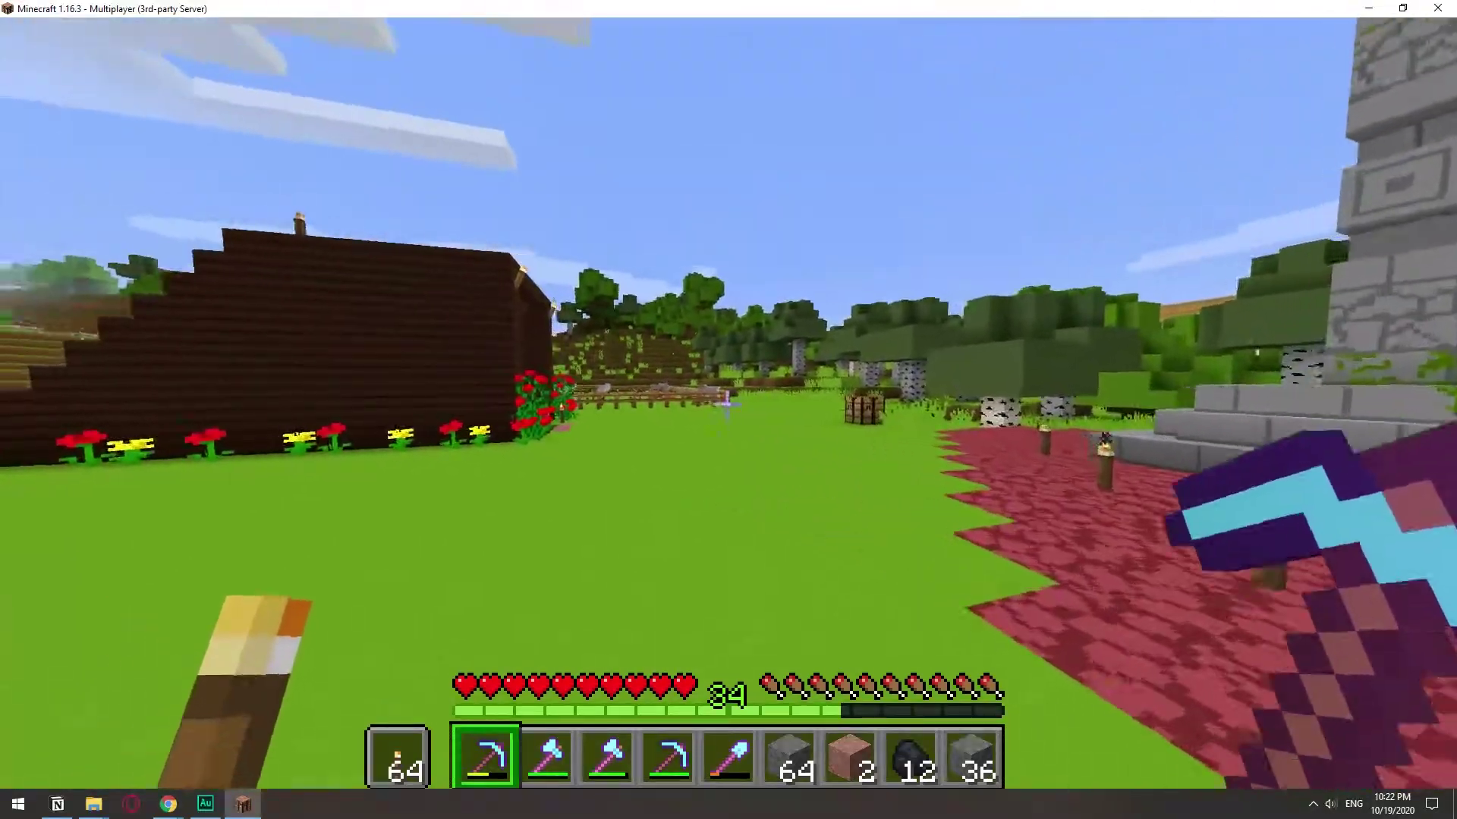
key("w")
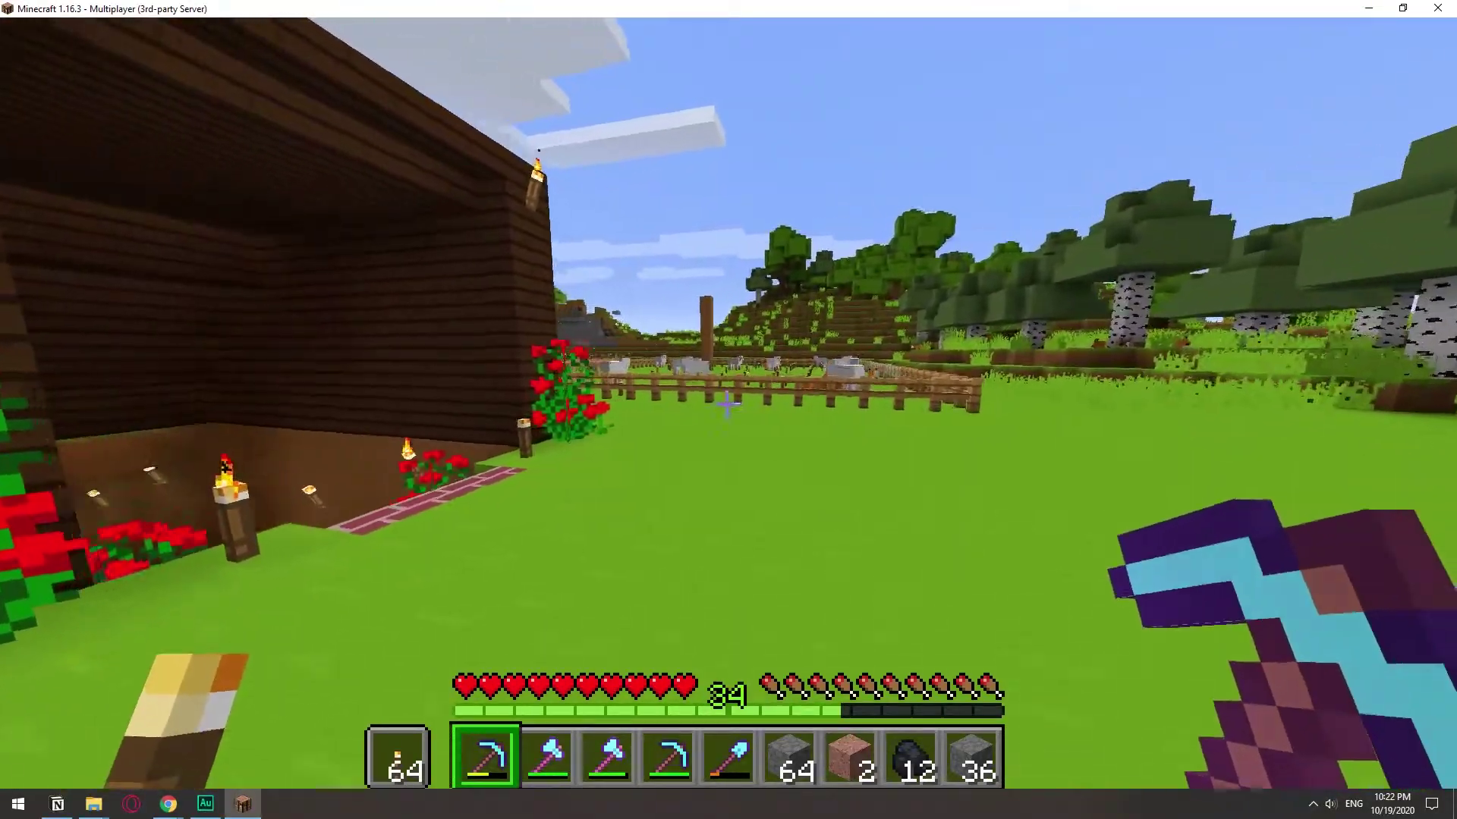
key("w")
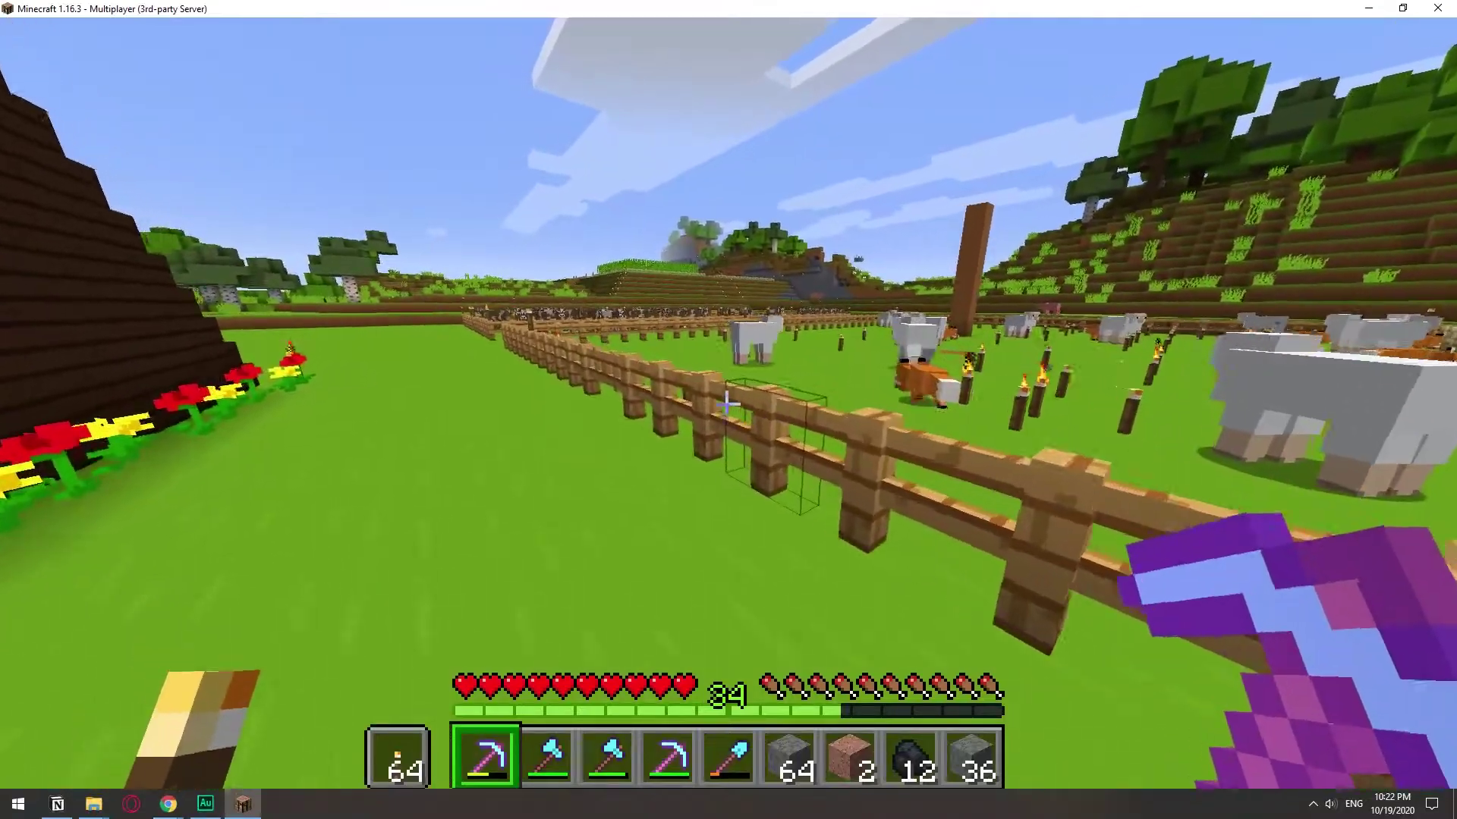
key("w")
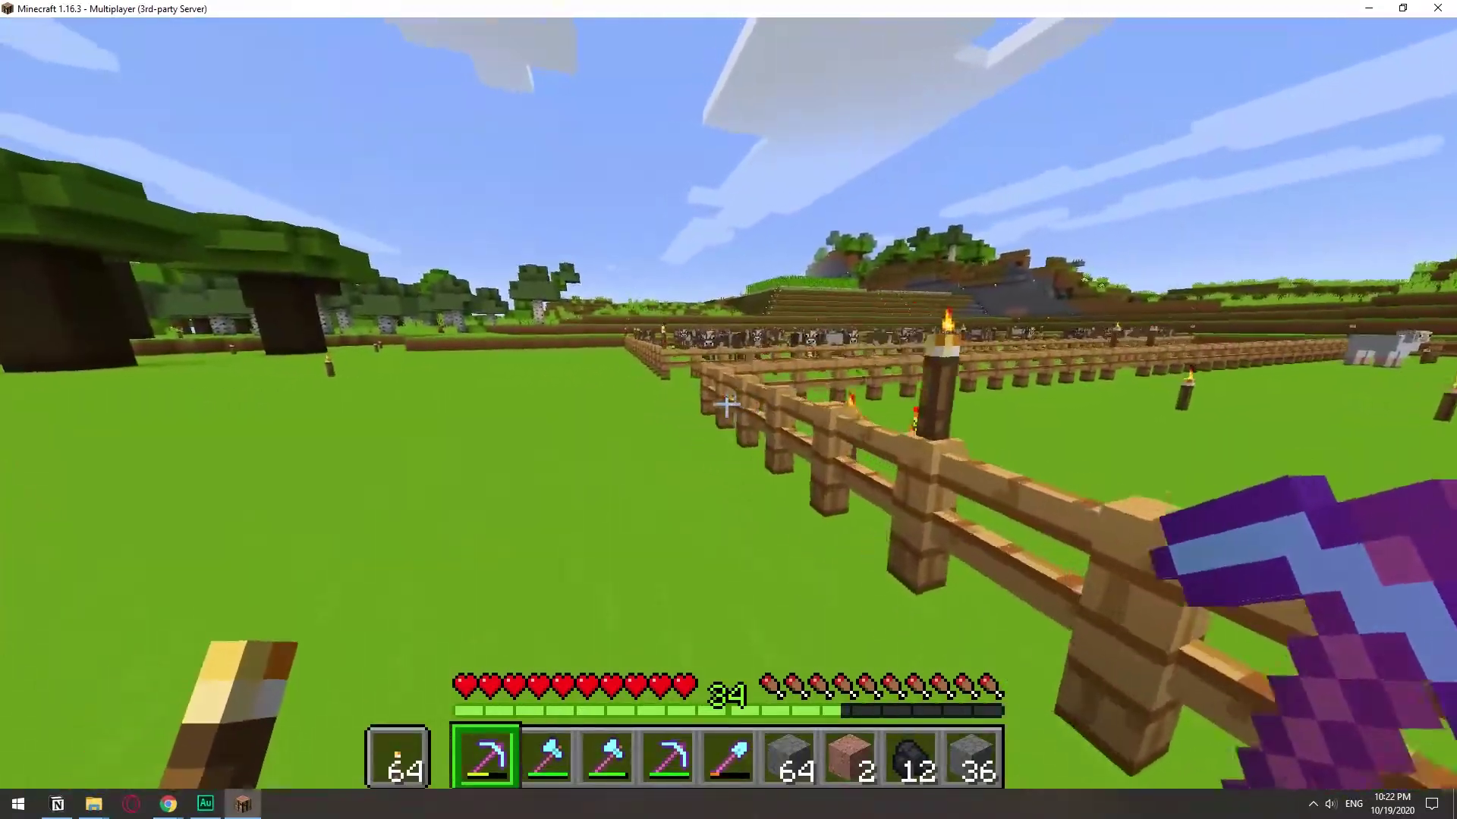
key("w")
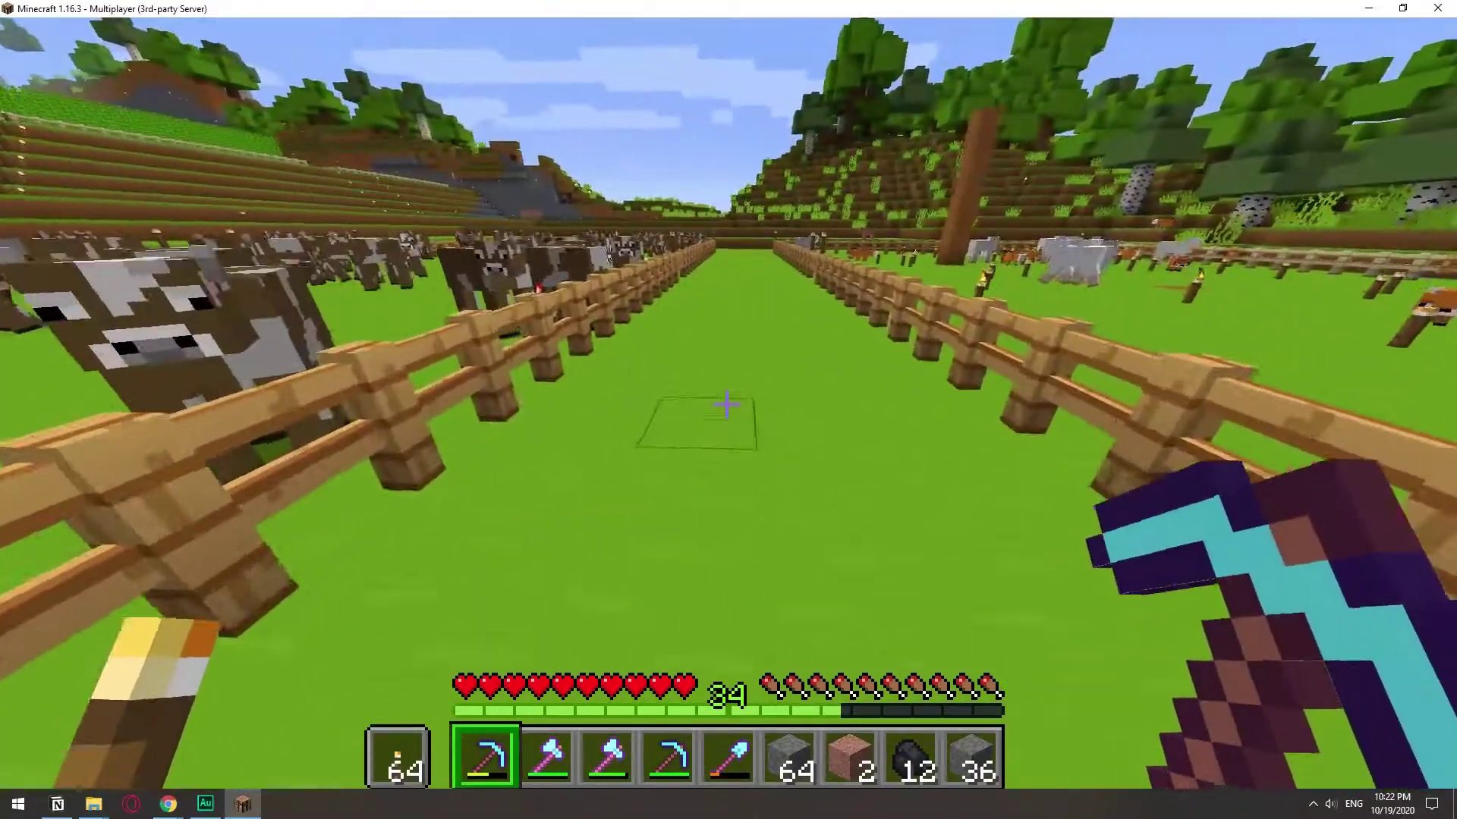
key("w")
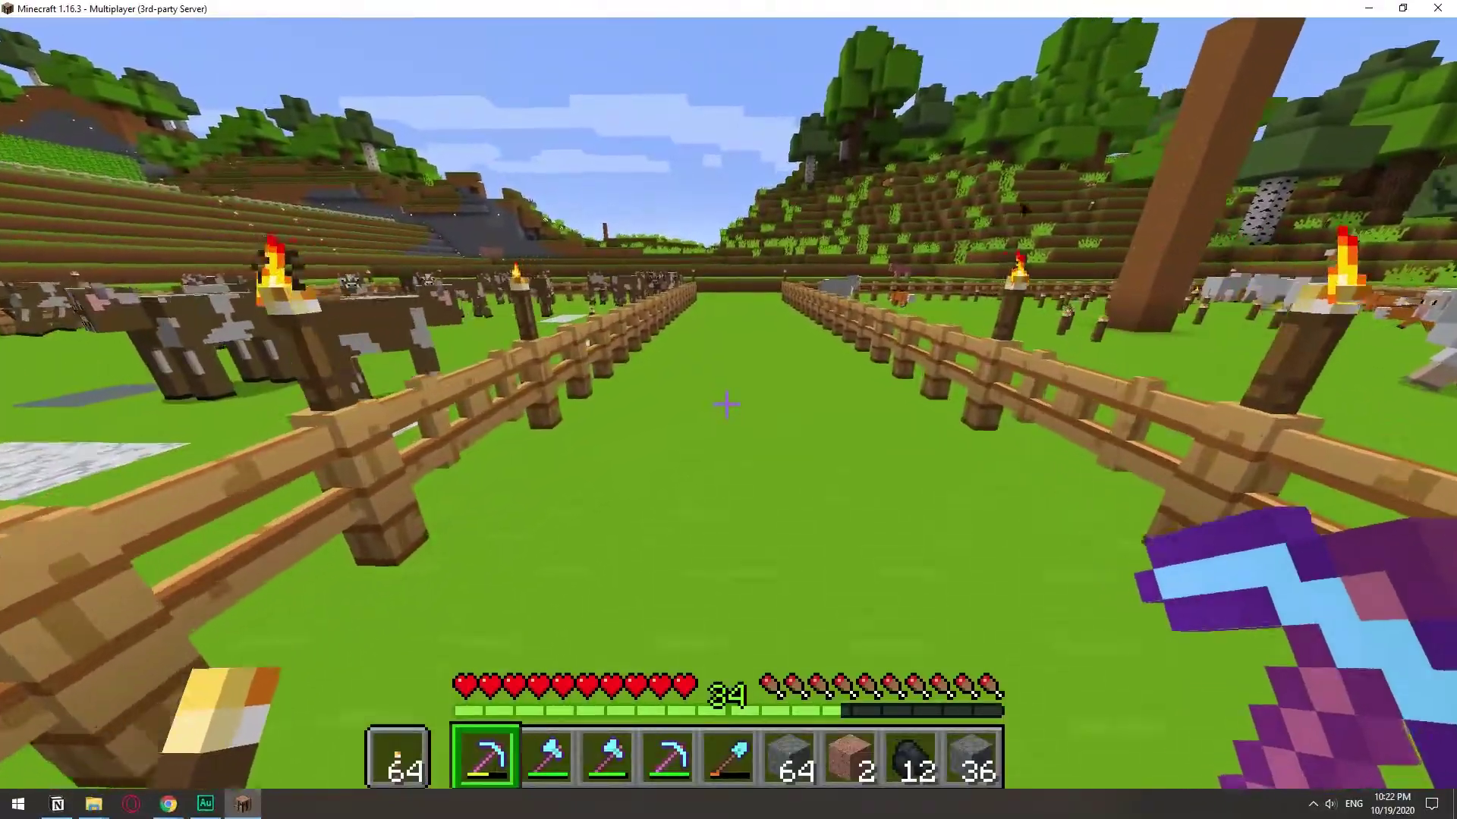
key("w")
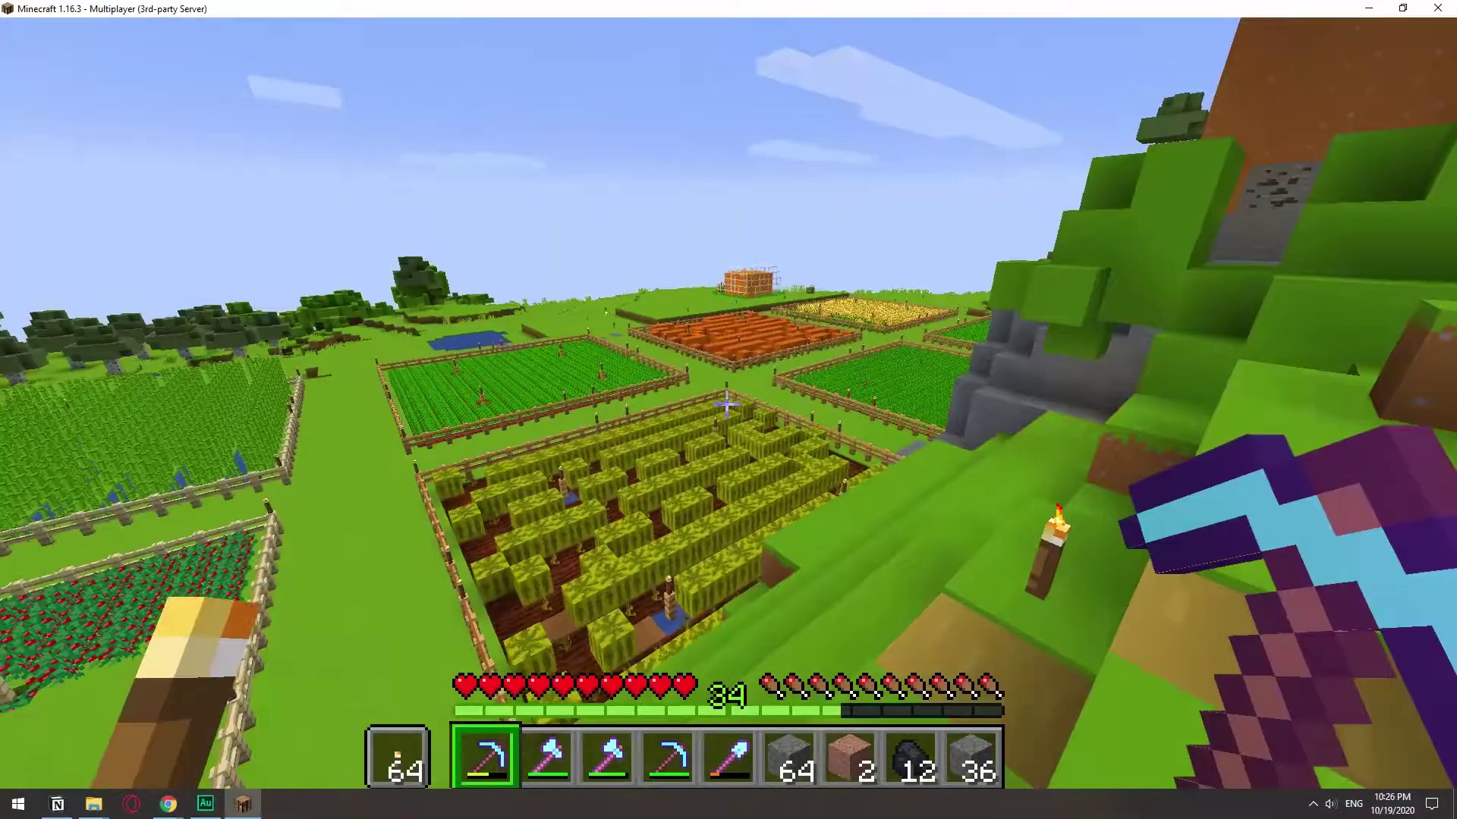
key("w")
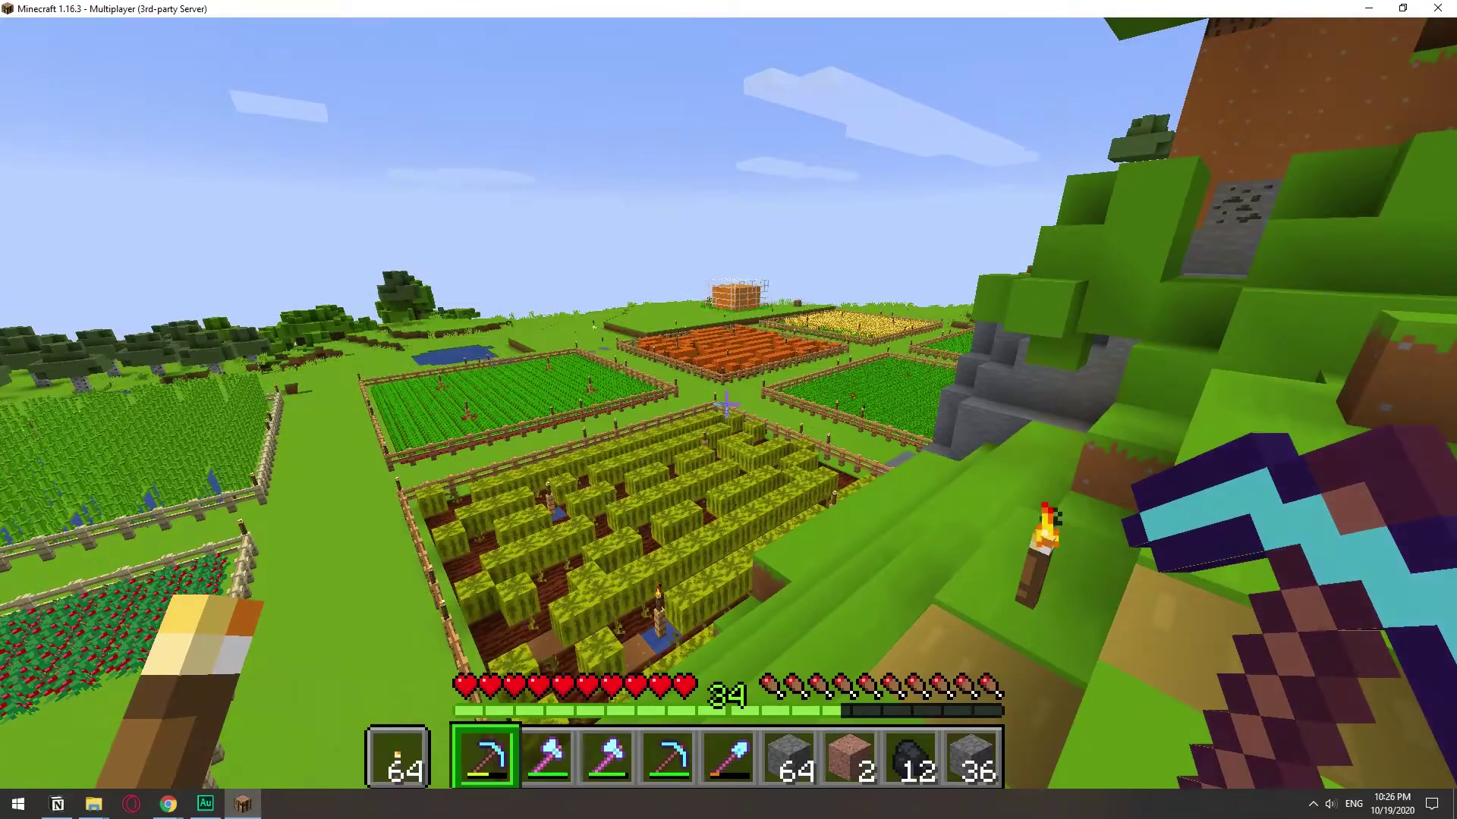
key("w")
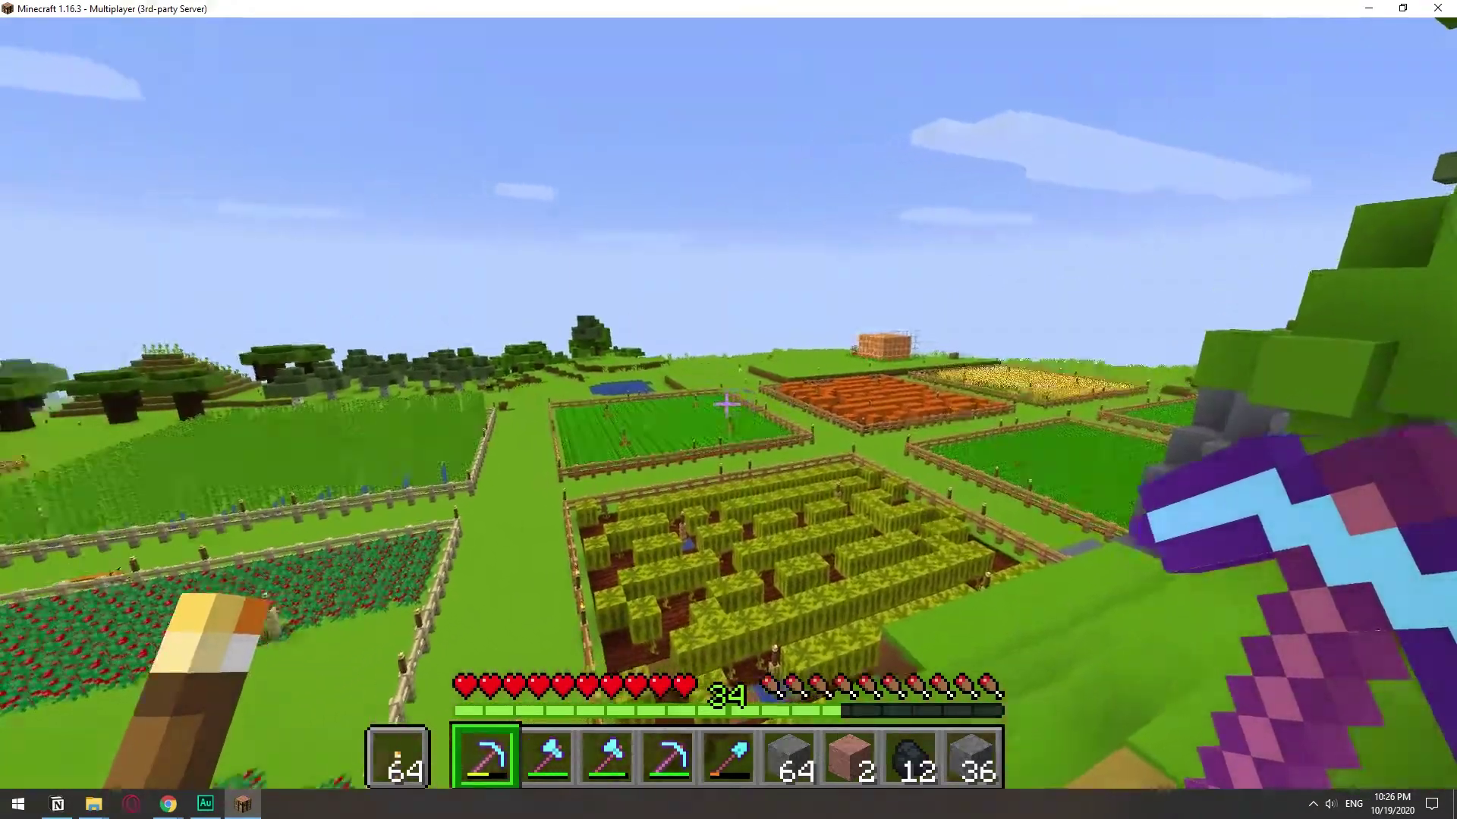